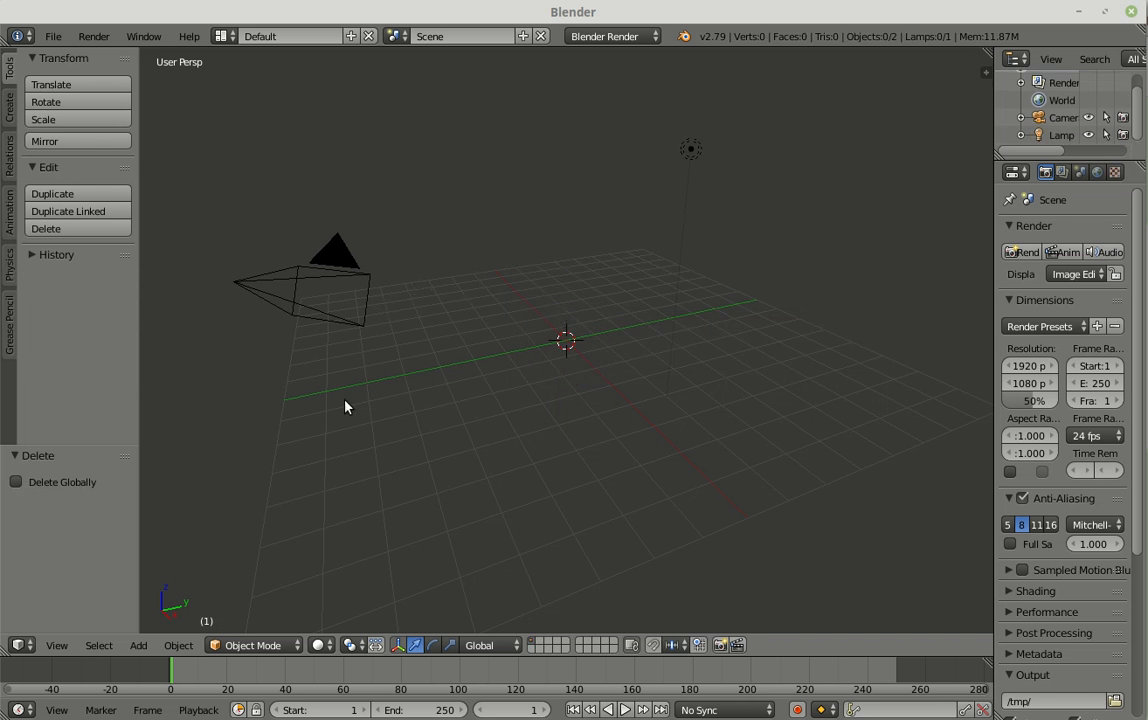
# Step: Add a cylinder mesh at the origin and set its vertices to 3 to make a triangular prism
pyautogui.hotkey('shift', 'a')
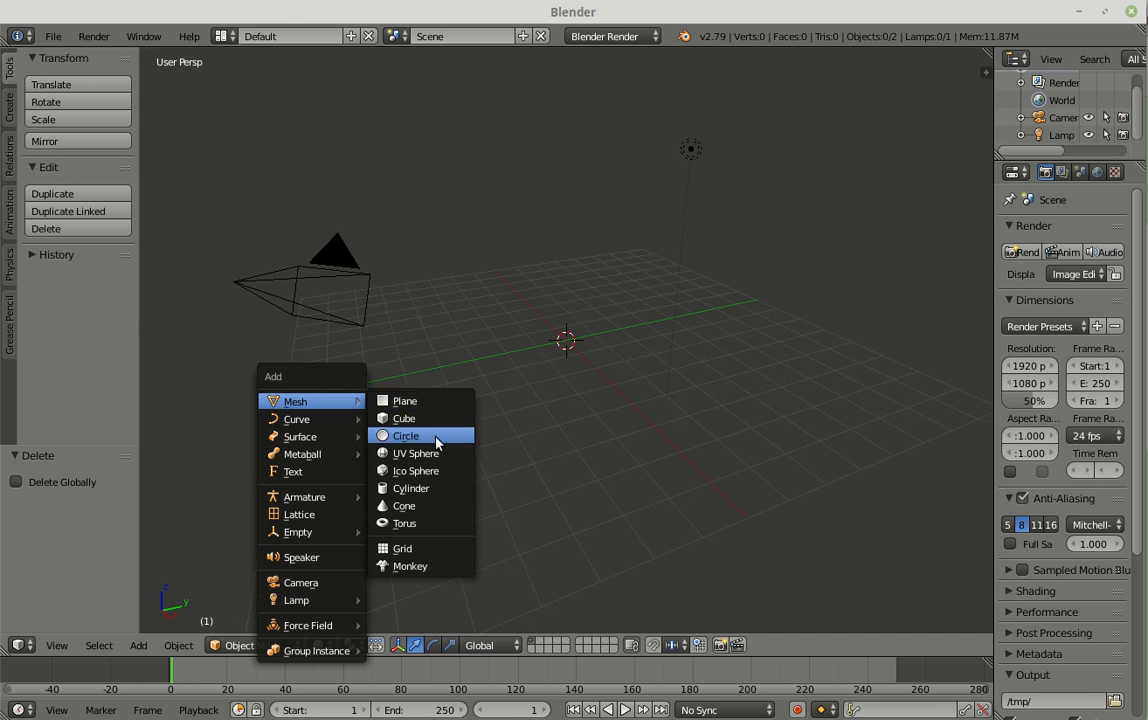
pyautogui.click(421, 488)
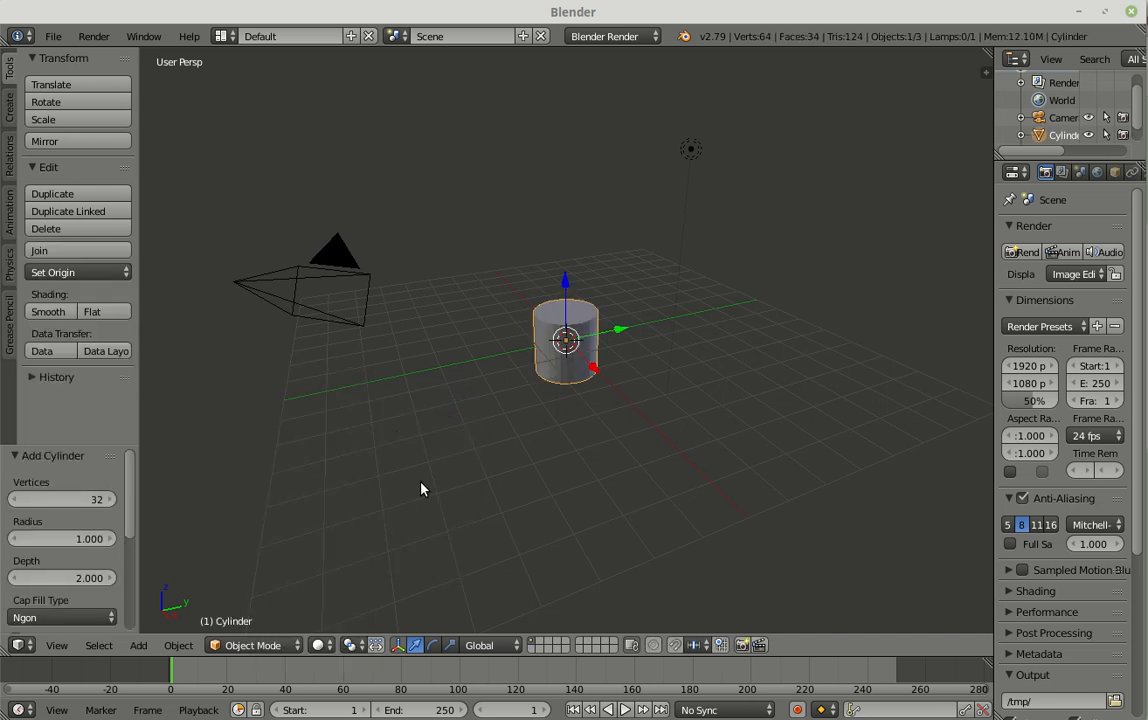
pyautogui.click(93, 499)
pyautogui.write('3')
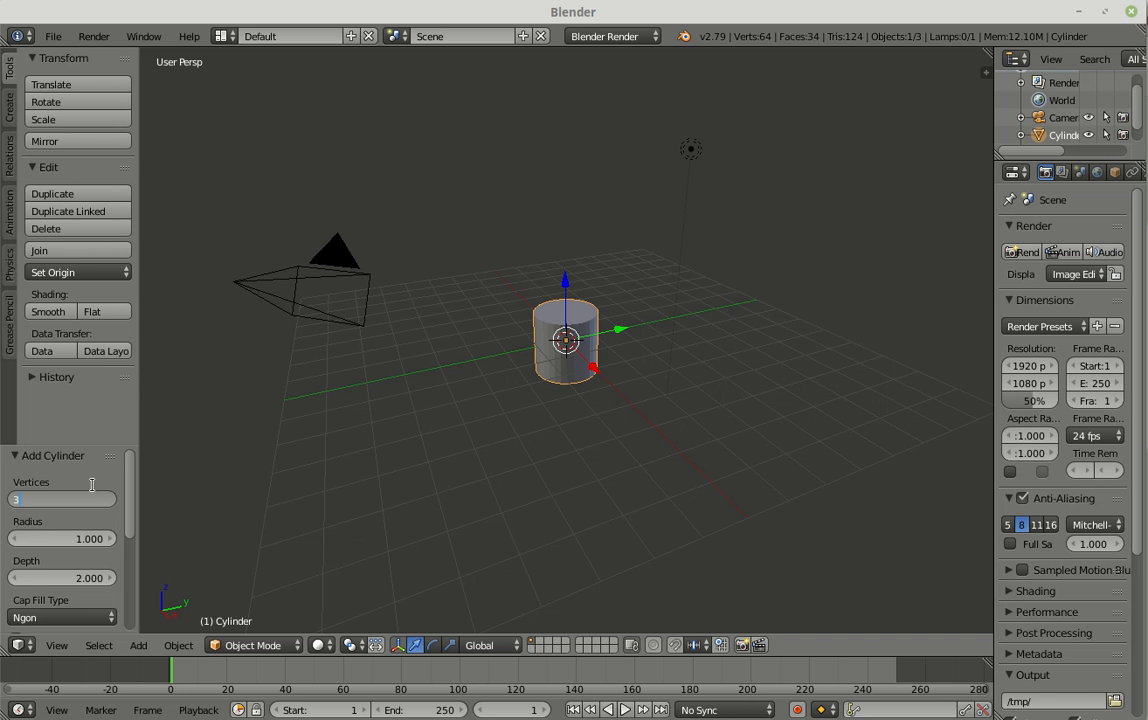
pyautogui.press('Return')
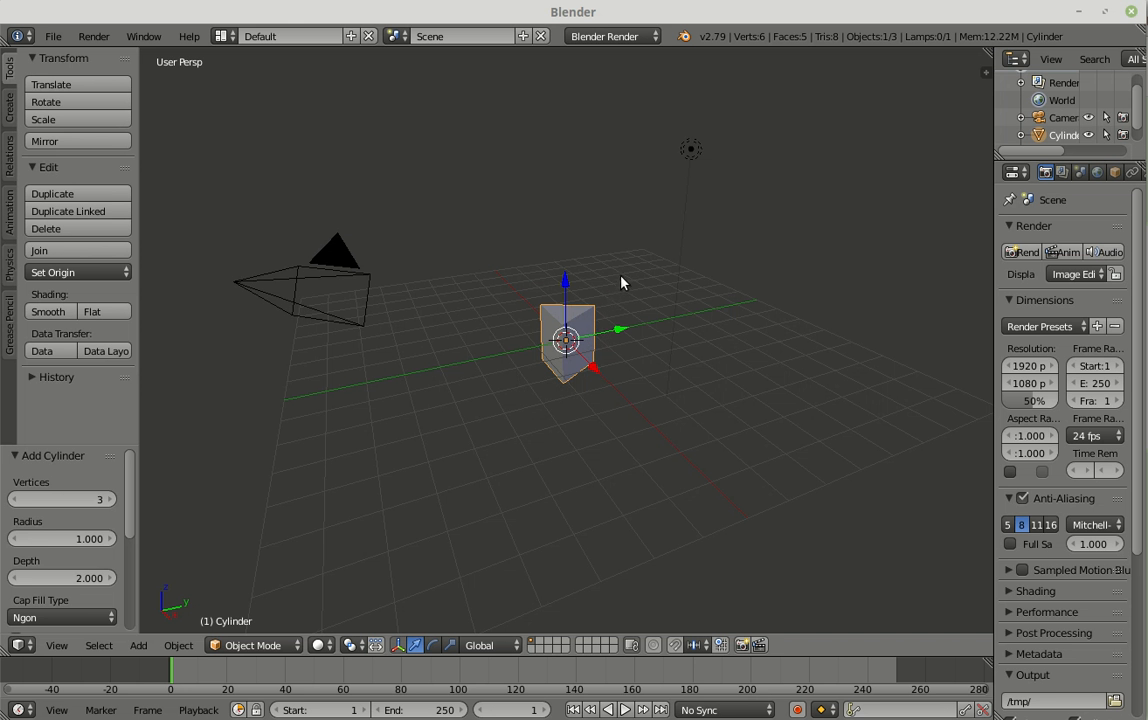
# Step: Flatten the triangular prism by scaling it along Z to about 0.163
pyautogui.press('s')
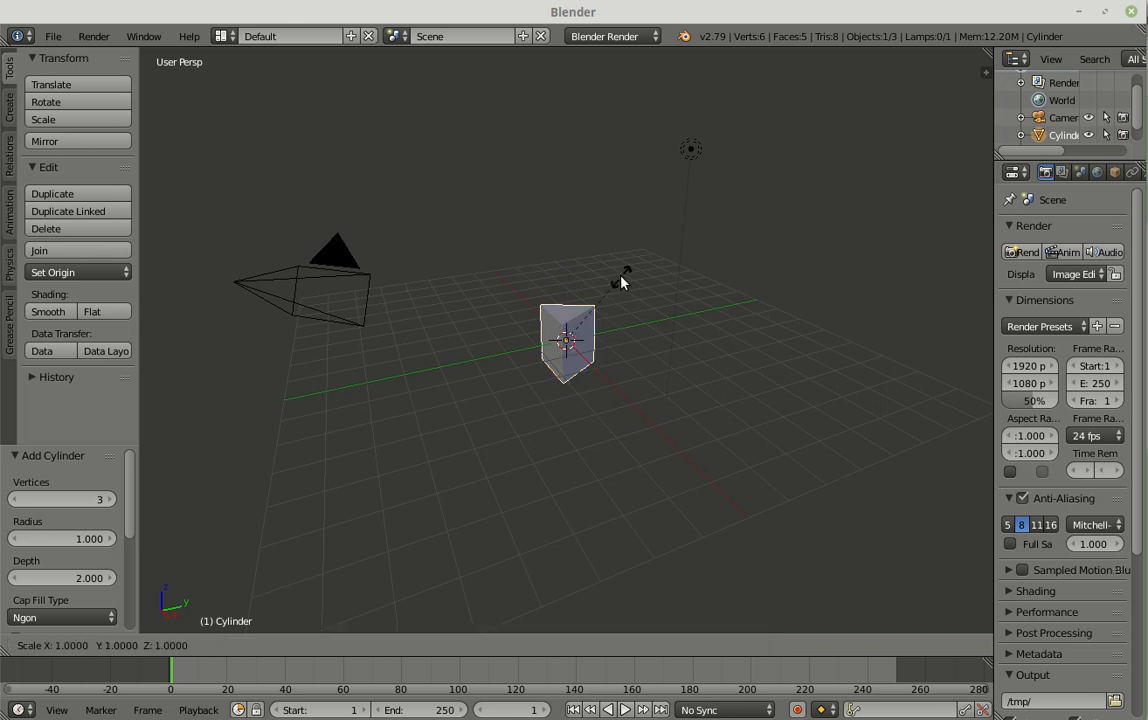
pyautogui.press('z')
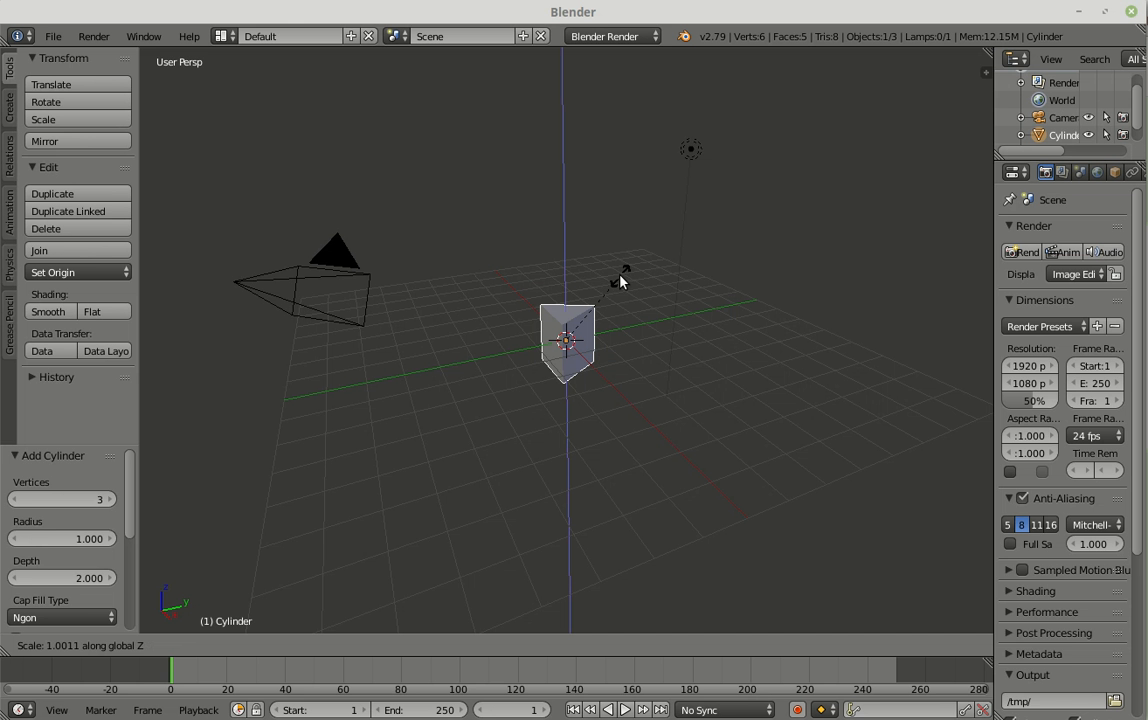
pyautogui.click(580, 337)
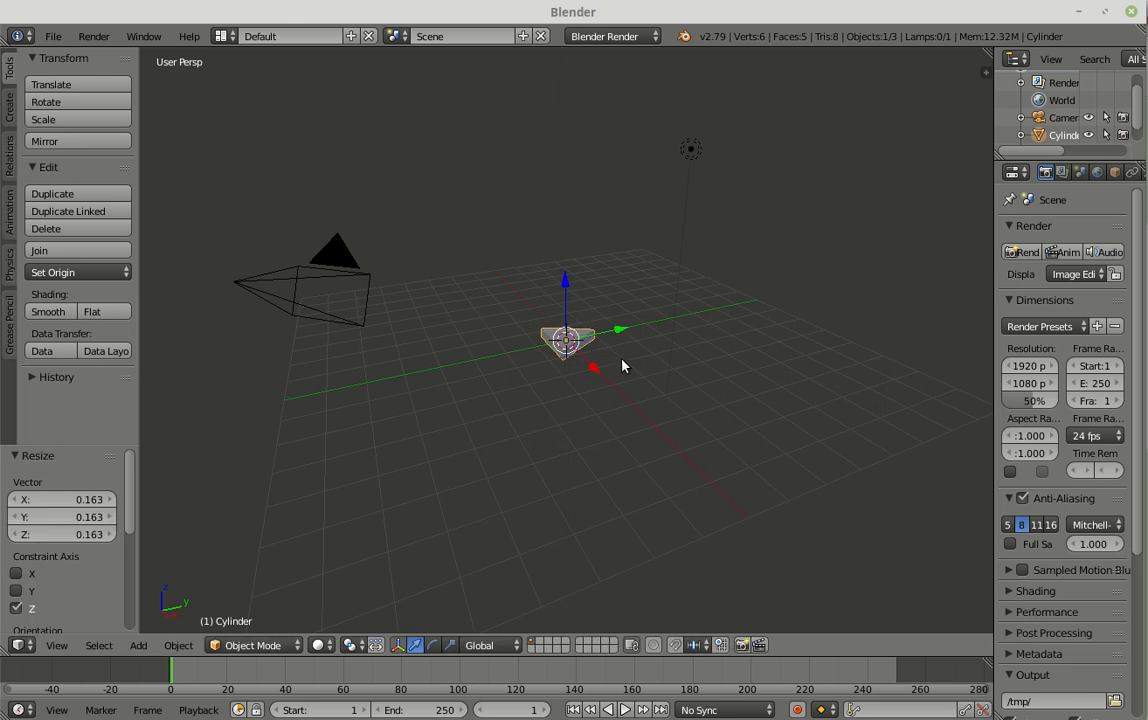
# Step: In top orthographic view with the transform properties shown, move the prism about -1.17 along Y so its tip sits just below the 3D cursor
pyautogui.scroll(5, 634, 364)
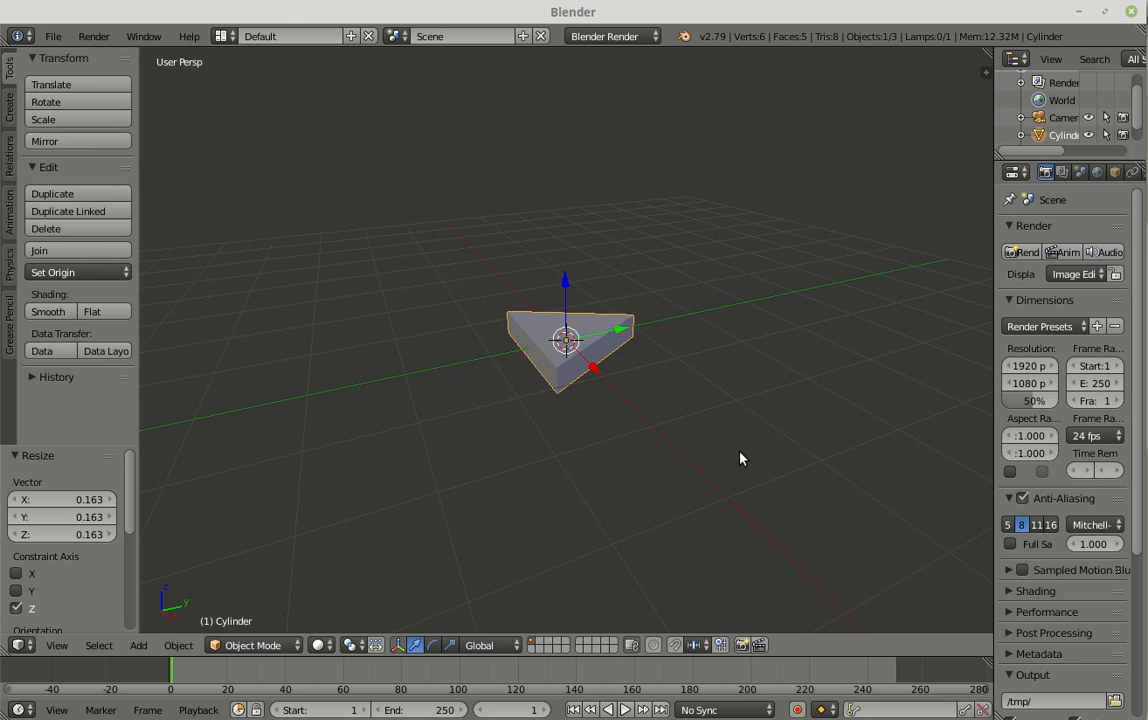
pyautogui.press('KP_7')
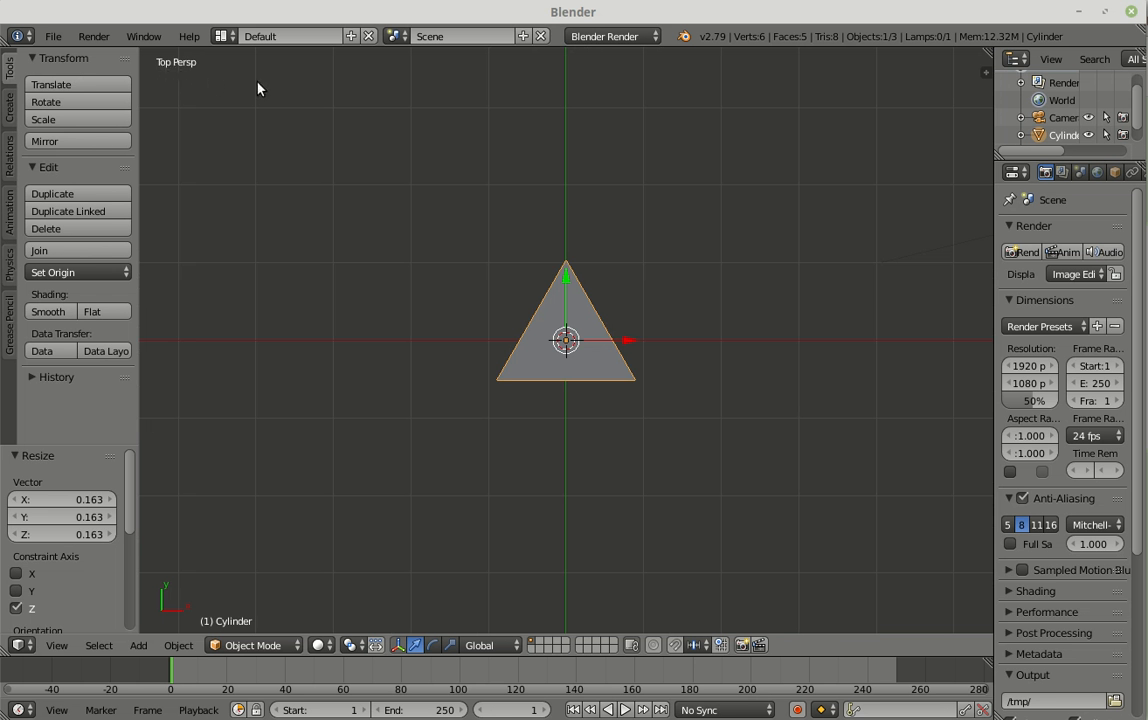
pyautogui.press('KP_5')
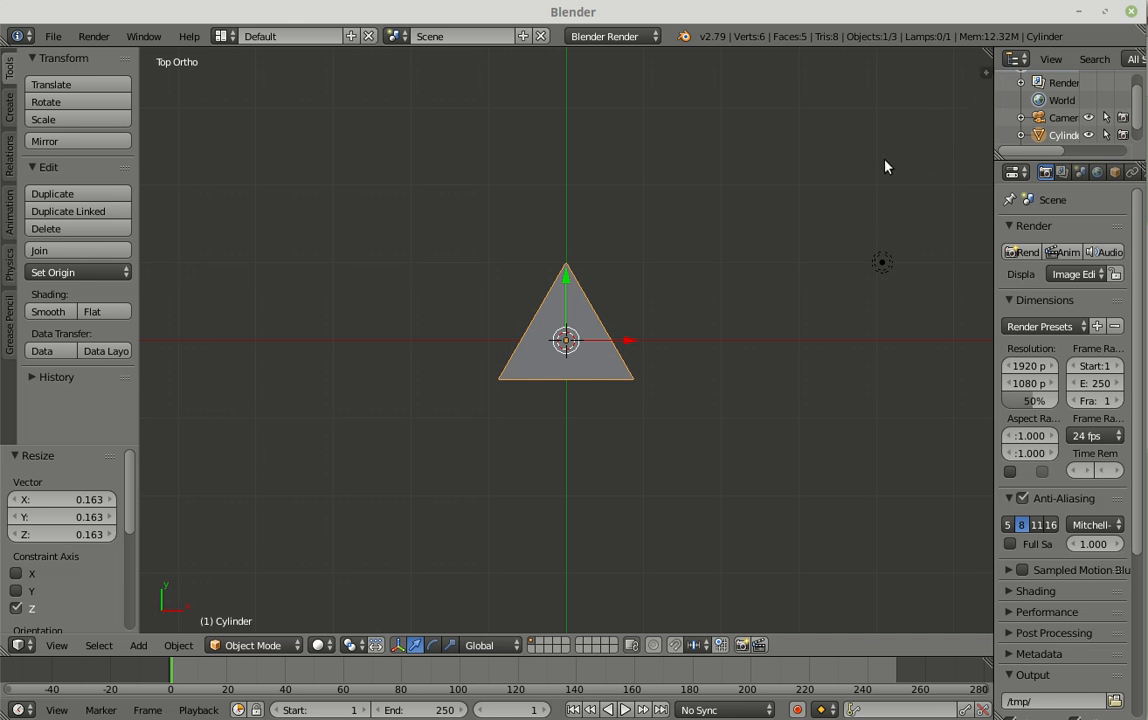
pyautogui.press('n')
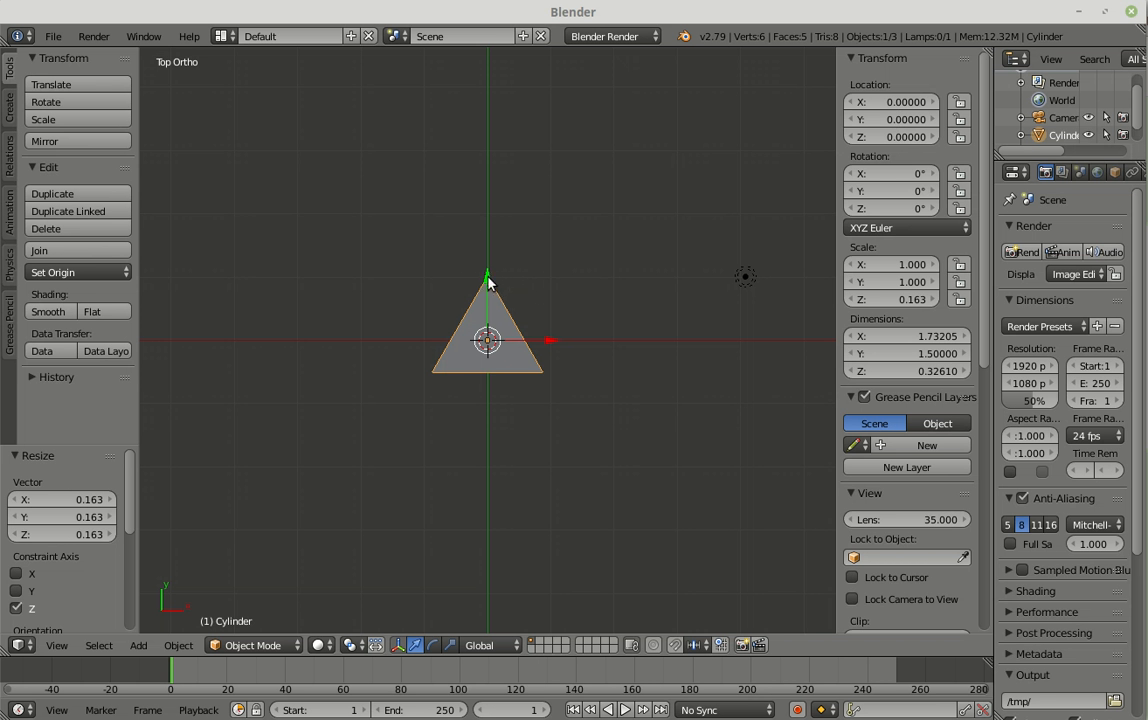
pyautogui.press('g')
pyautogui.press('y')
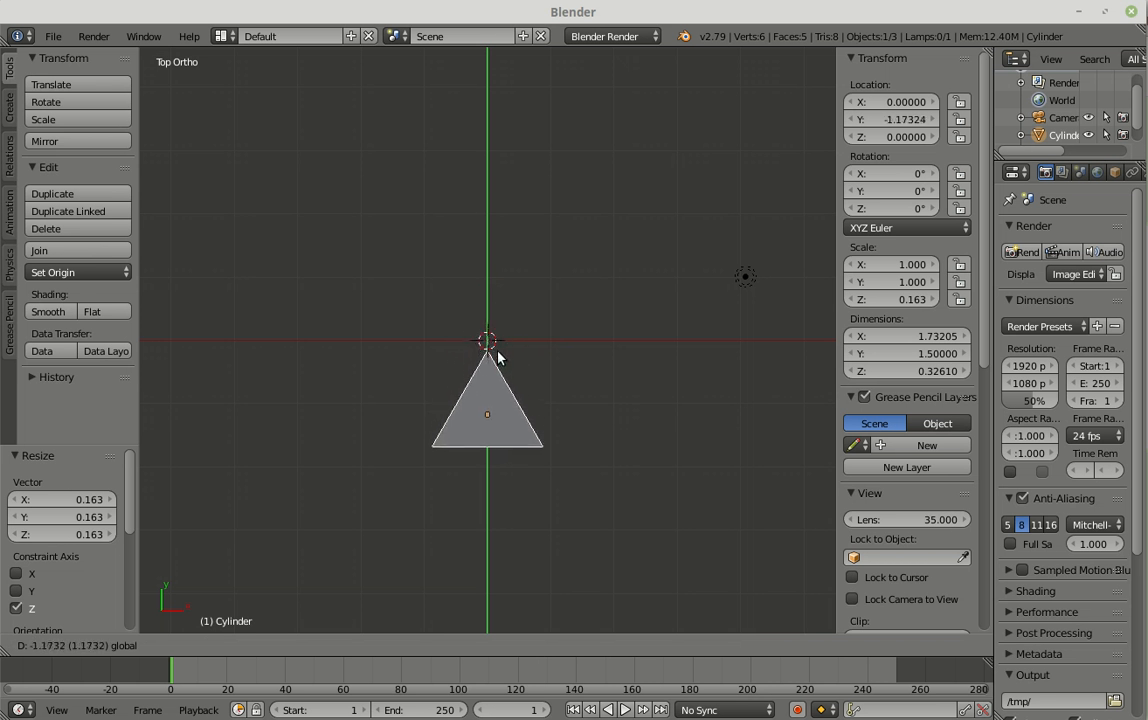
pyautogui.click(499, 357)
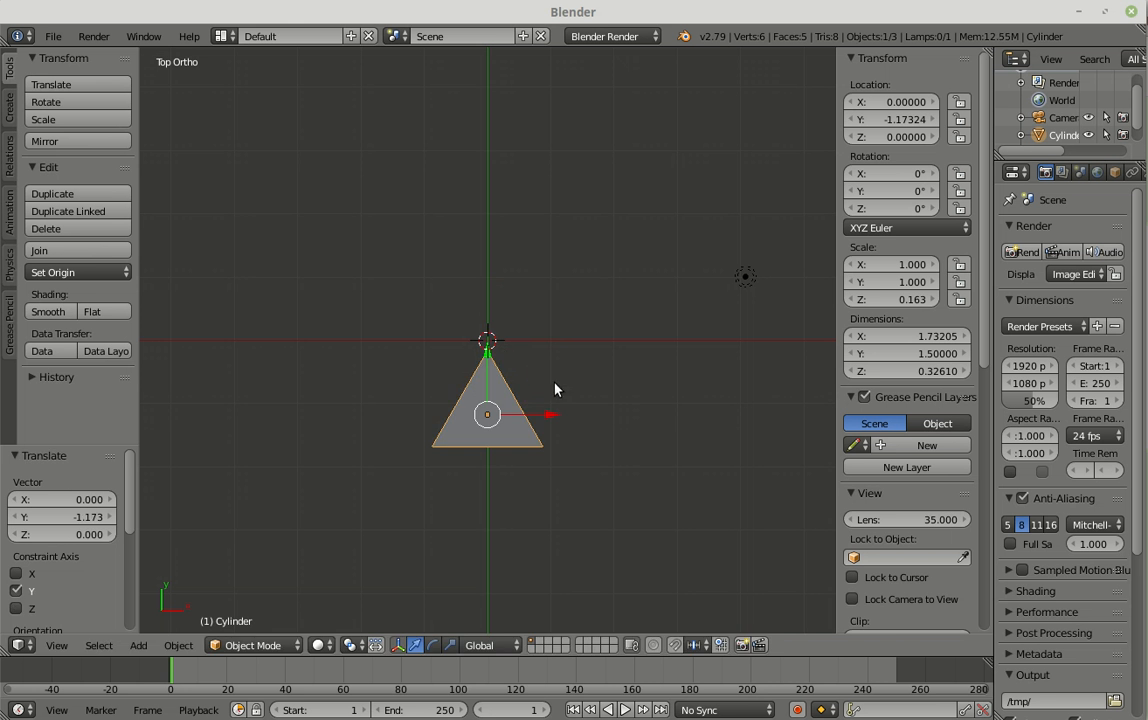
# Step: Collapse the Grease Pencil Layers and View sections to reveal the 3D cursor's location settings
pyautogui.scroll(3, 542, 341)
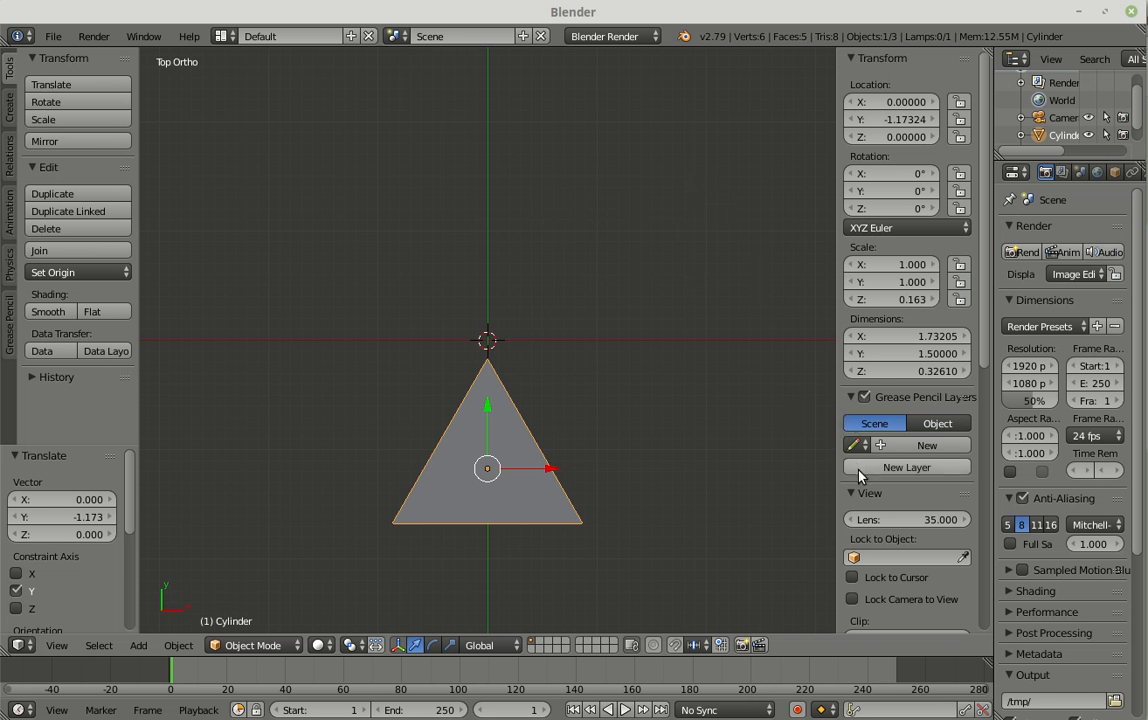
pyautogui.click(851, 398)
pyautogui.click(851, 419)
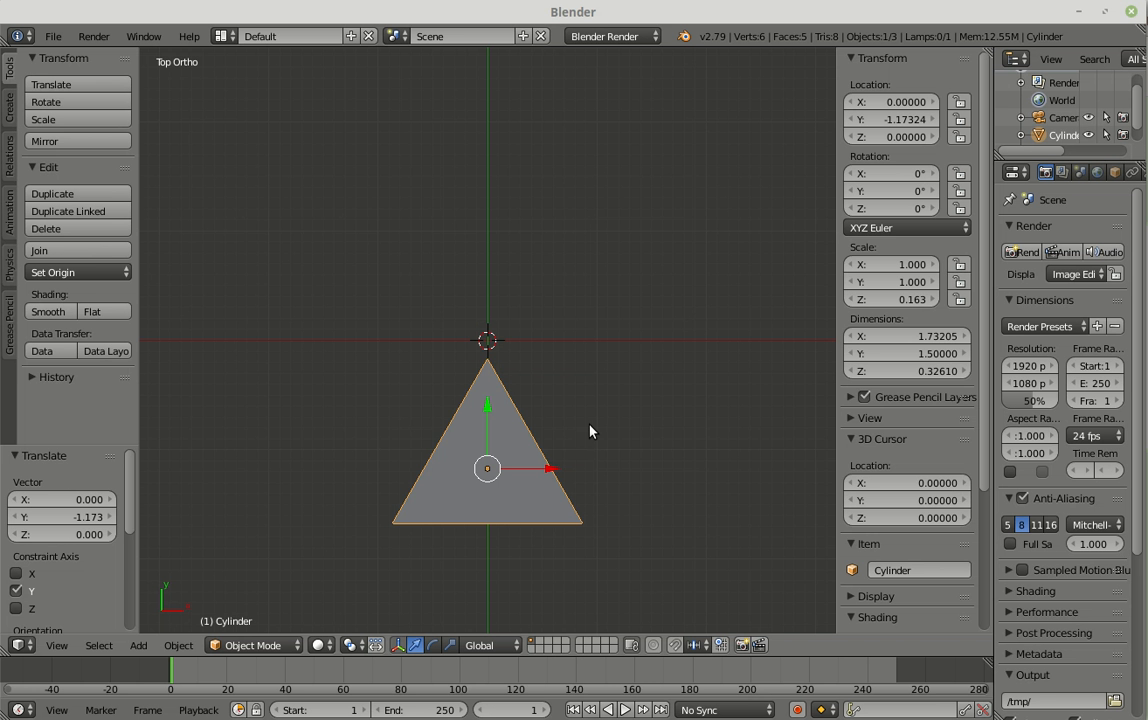
# Step: Duplicate the prism in place and scale the copy to about 0.7 in X and Y, leaving Z locked
pyautogui.hotkey('shift', 'd')
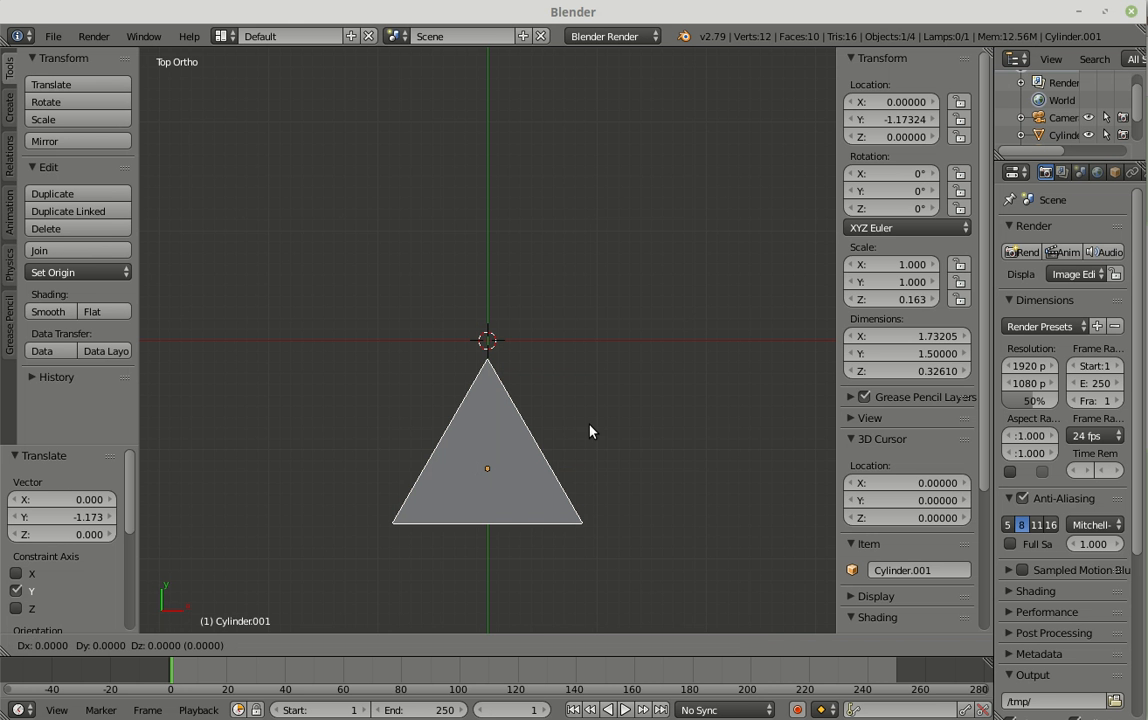
pyautogui.click(590, 426)
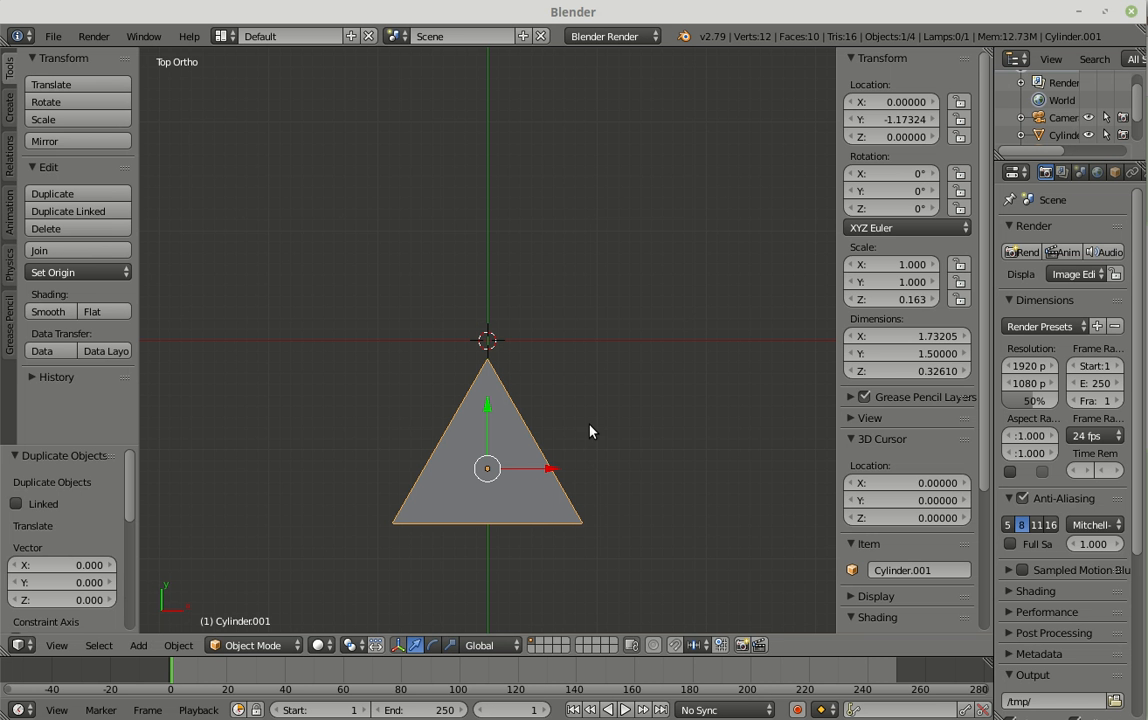
pyautogui.press('s')
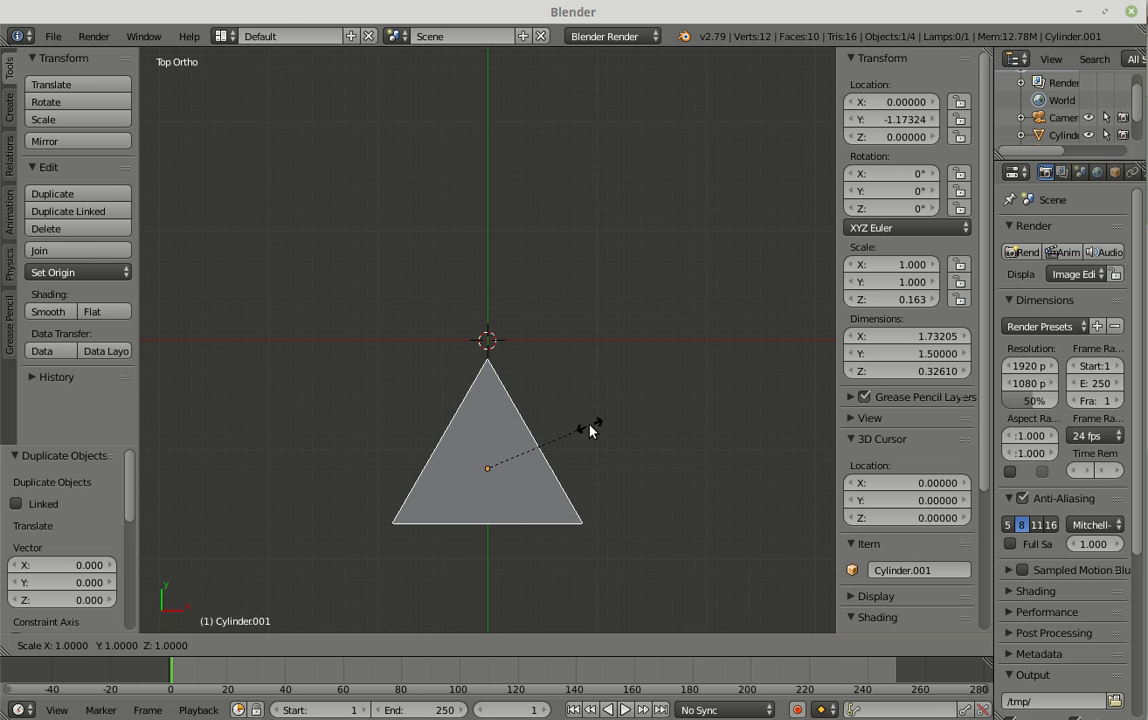
pyautogui.hotkey('shift', 'z')
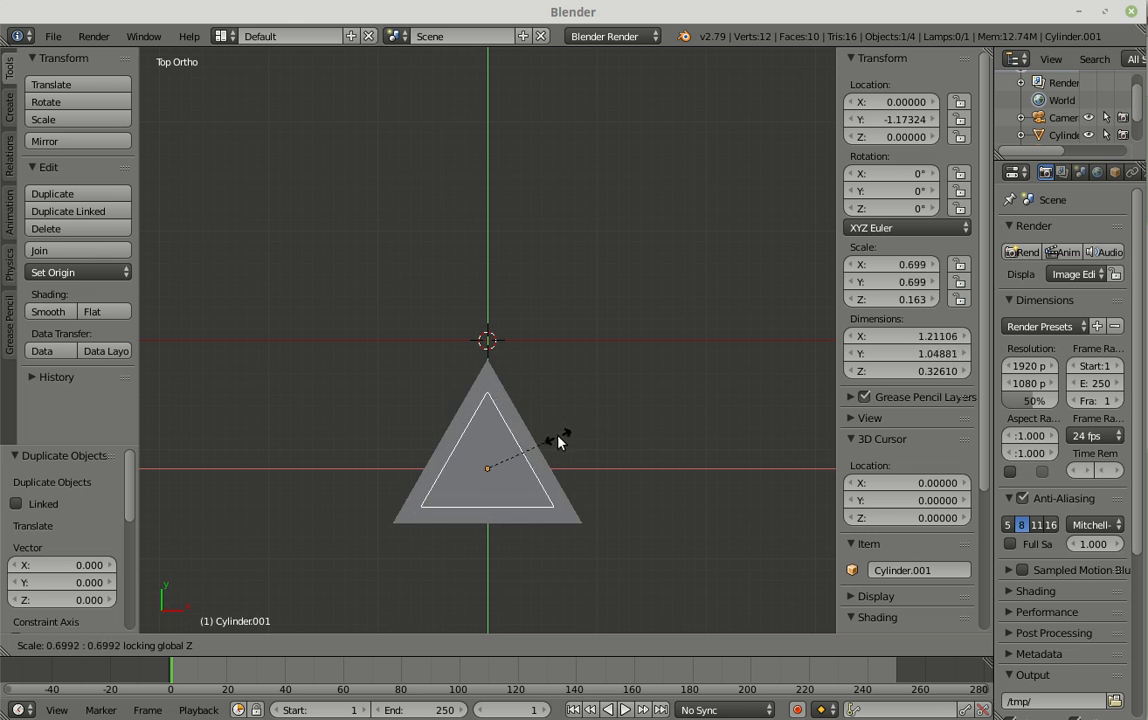
pyautogui.click(558, 441)
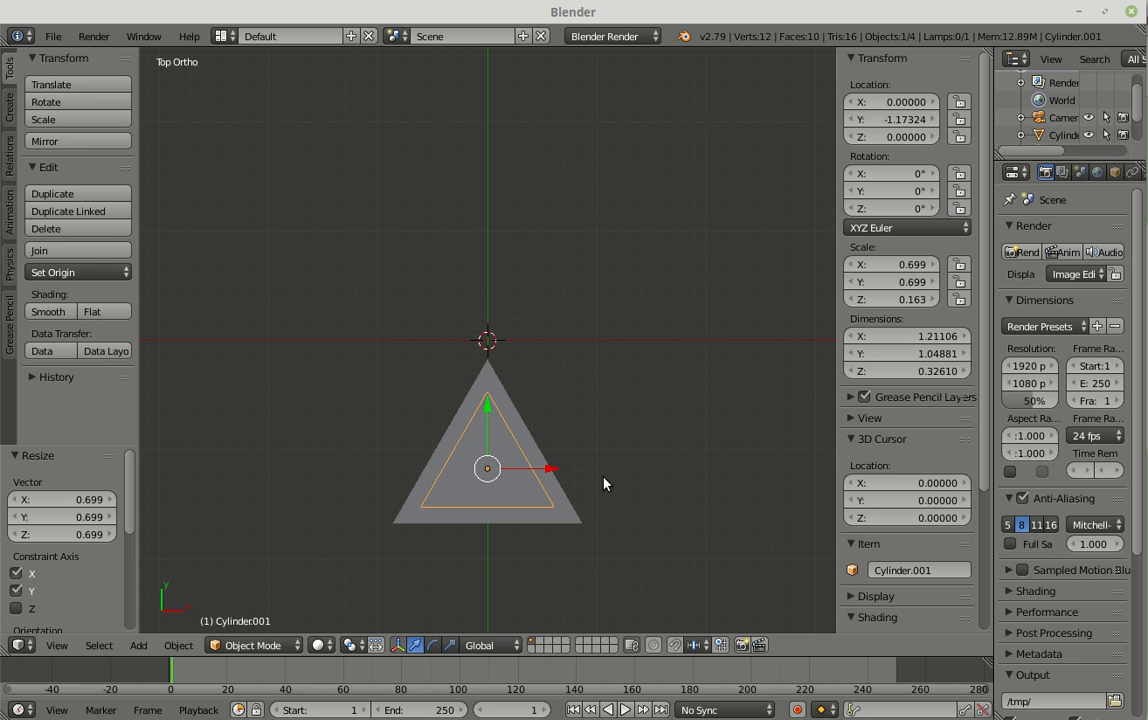
# Step: Scale the inner prism along Z by about 2.18 so it protrudes through both faces of the outer prism
pyautogui.moveTo(605, 484); pyautogui.dragTo(572, 359, button='middle')
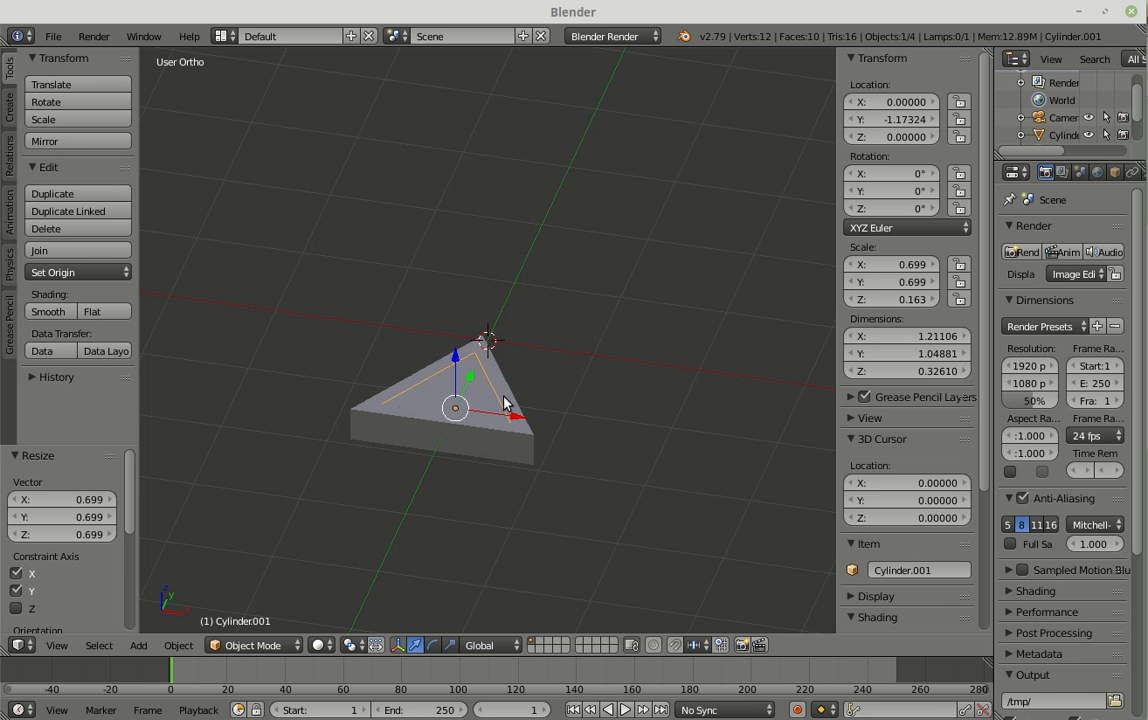
pyautogui.press('s')
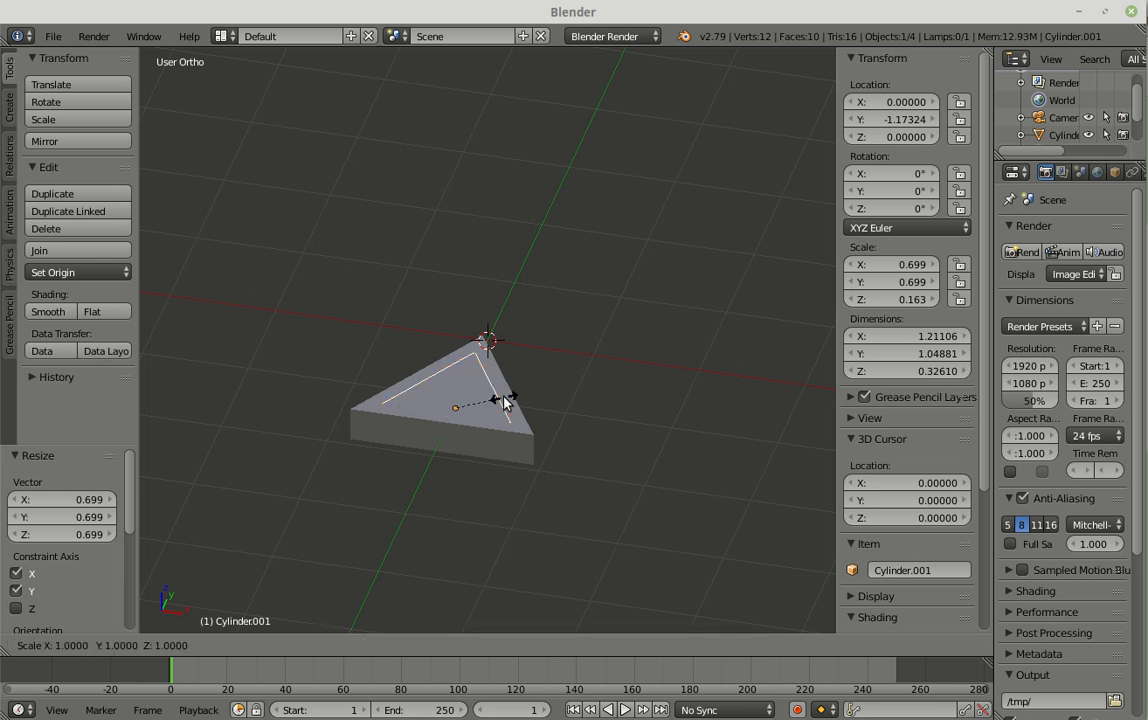
pyautogui.press('z')
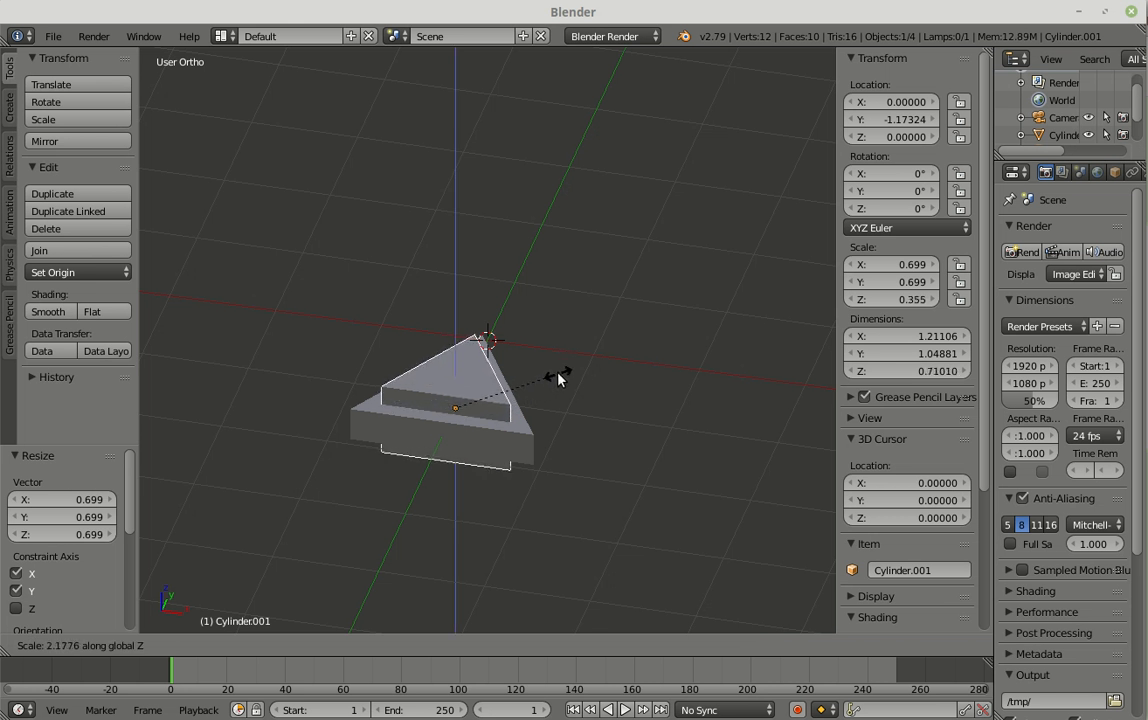
pyautogui.click(558, 378)
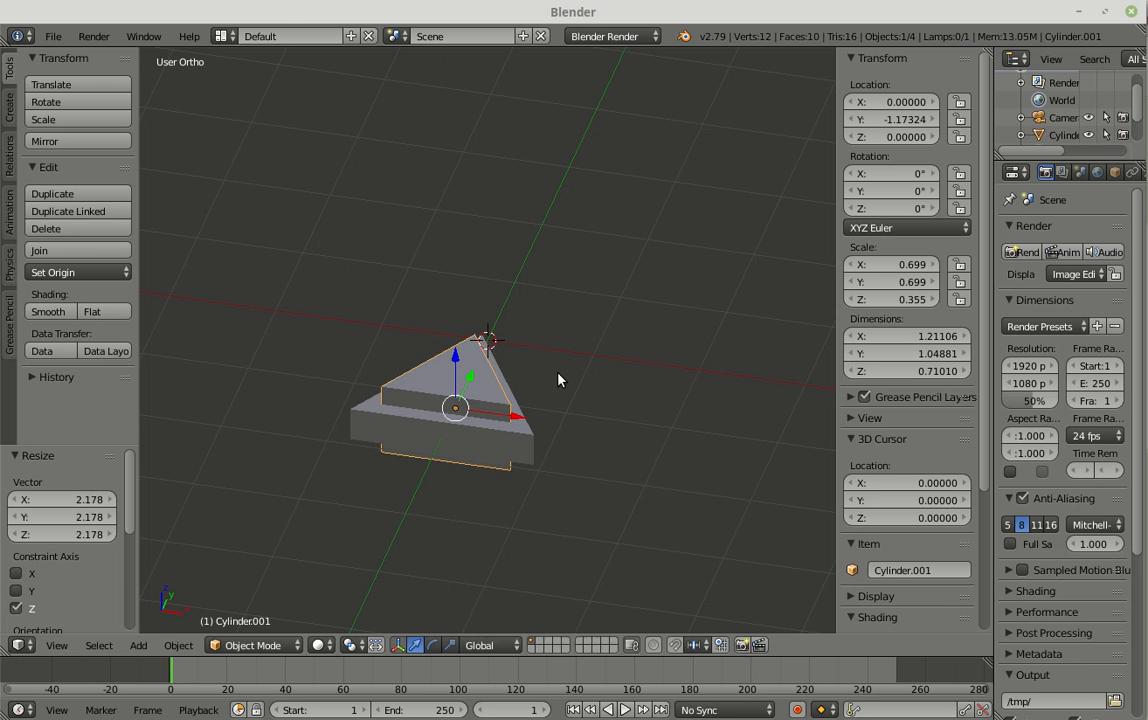
# Step: Add a Boolean modifier to the larger outer prism, widening the properties area to reach the modifier settings
pyautogui.rightClick(529, 452)
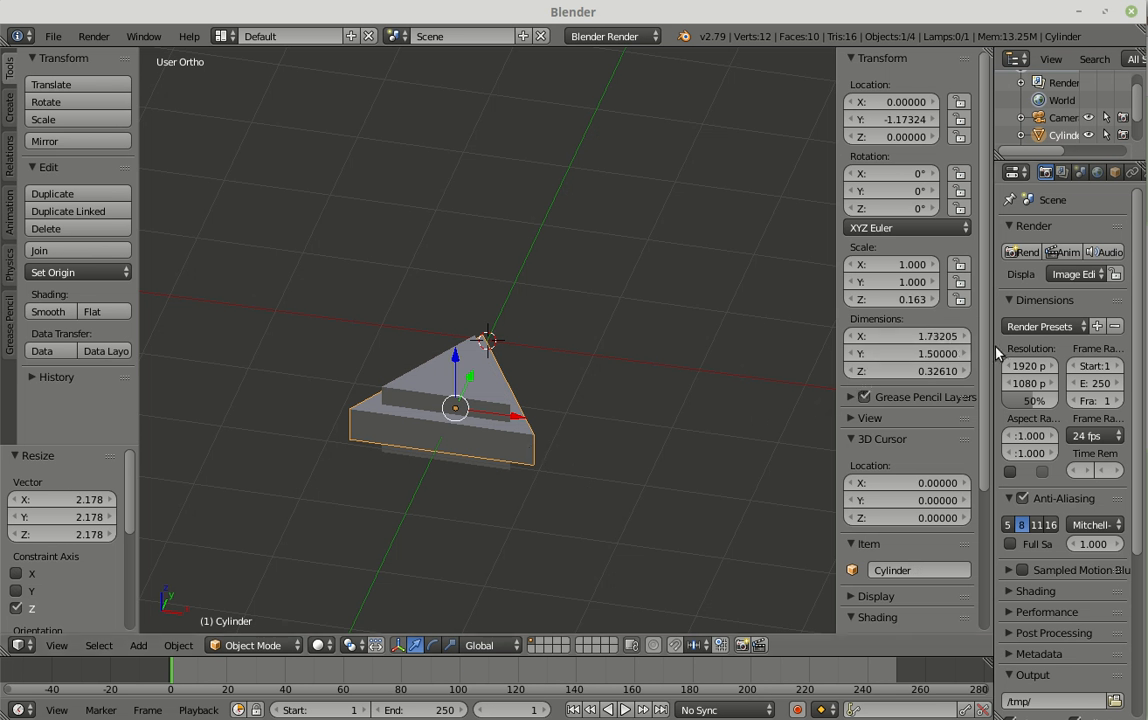
pyautogui.moveTo(993, 340); pyautogui.dragTo(889, 341)
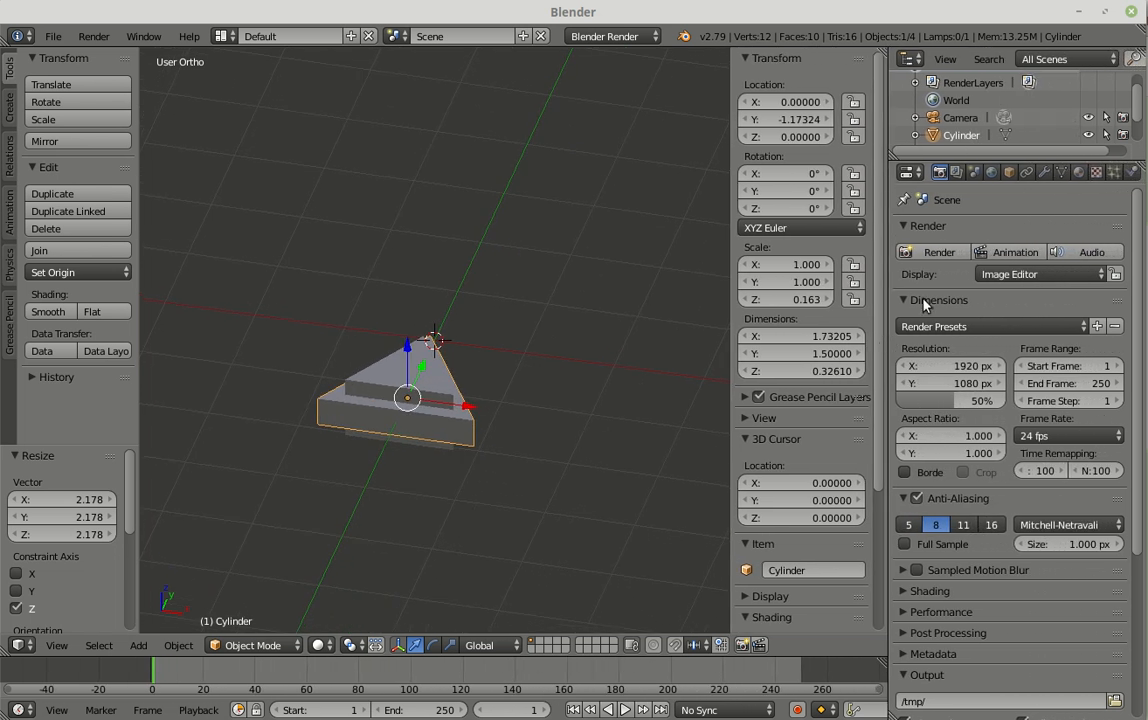
pyautogui.click(1044, 173)
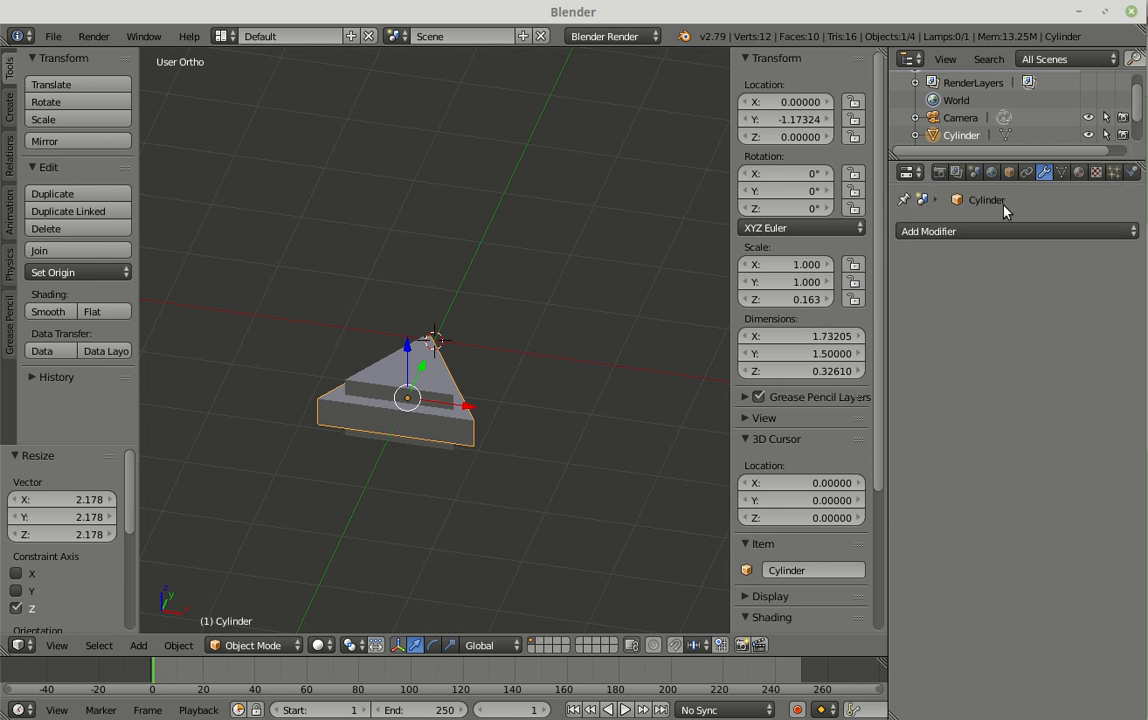
pyautogui.click(850, 231)
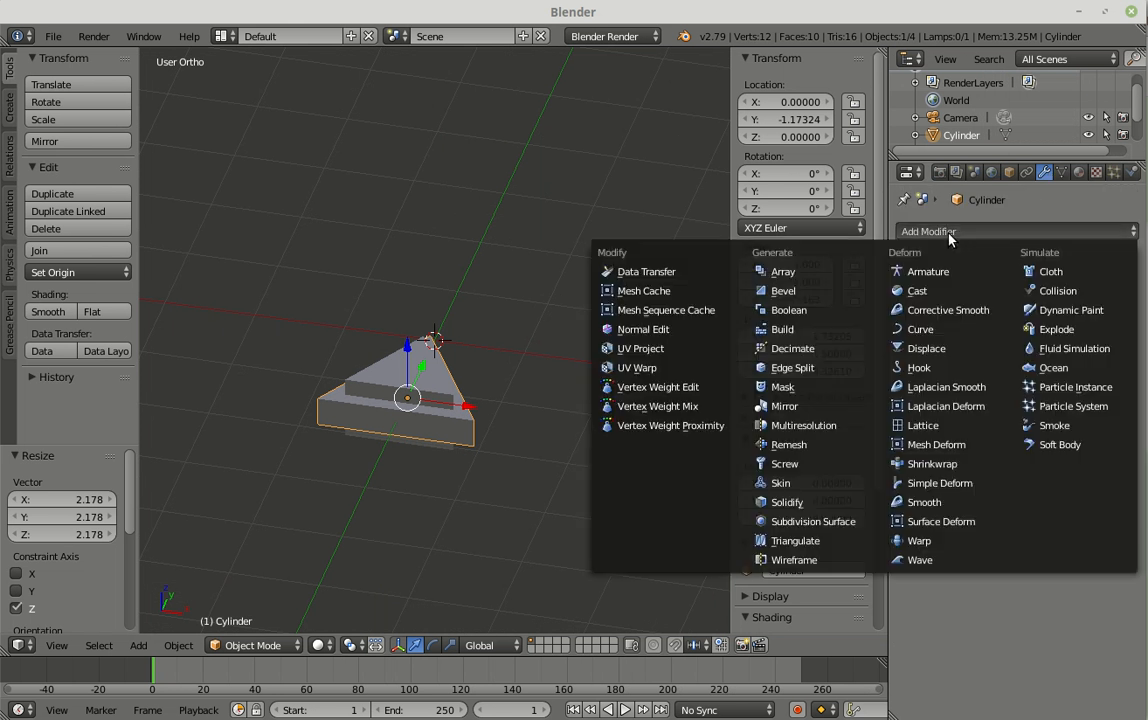
pyautogui.click(795, 311)
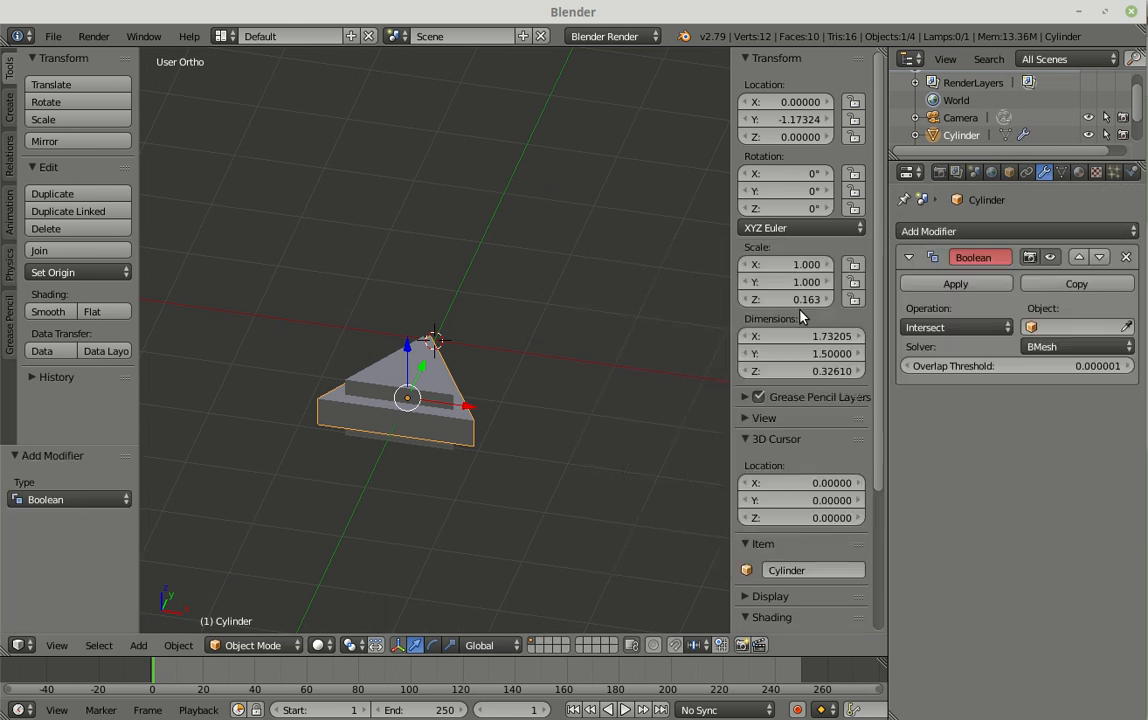
# Step: Set the Boolean operation to Difference with Cylinder.001 as the object and apply the modifier
pyautogui.click(972, 336)
pyautogui.click(940, 279)
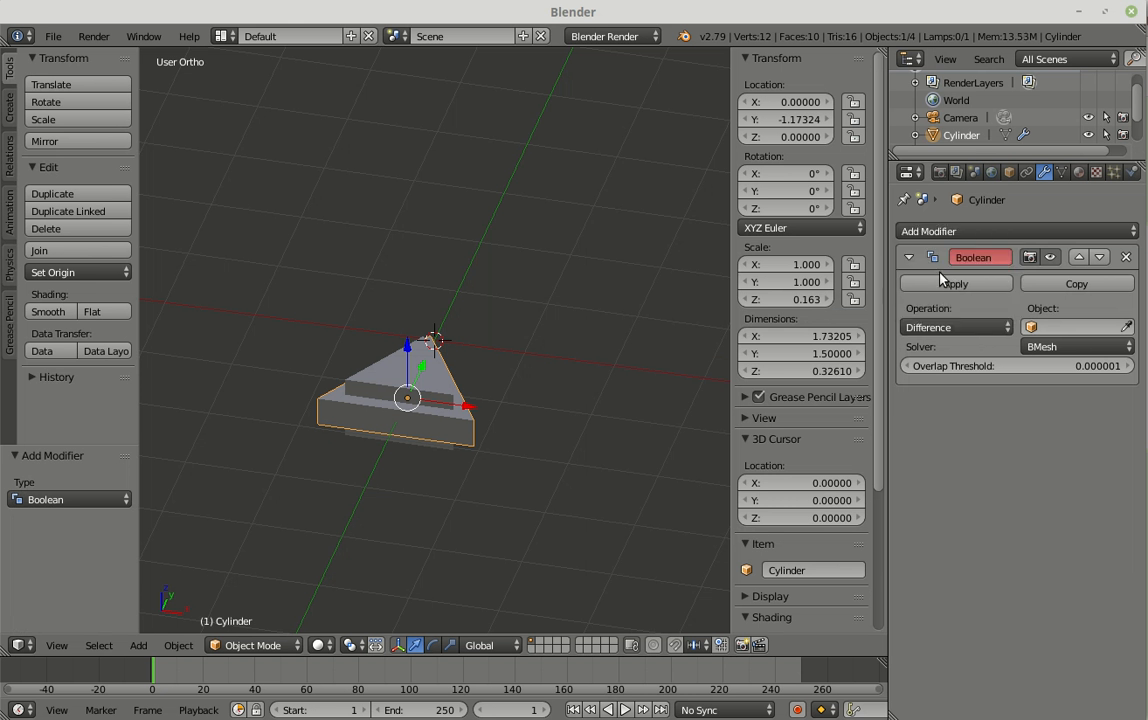
pyautogui.click(1071, 328)
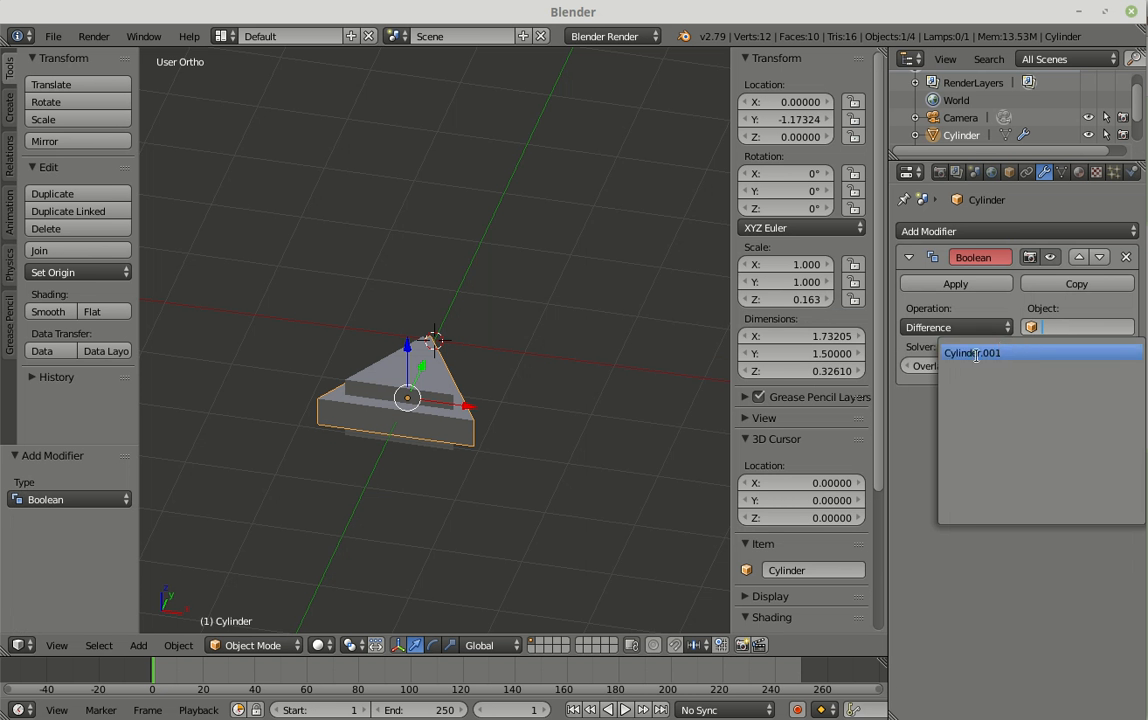
pyautogui.click(975, 354)
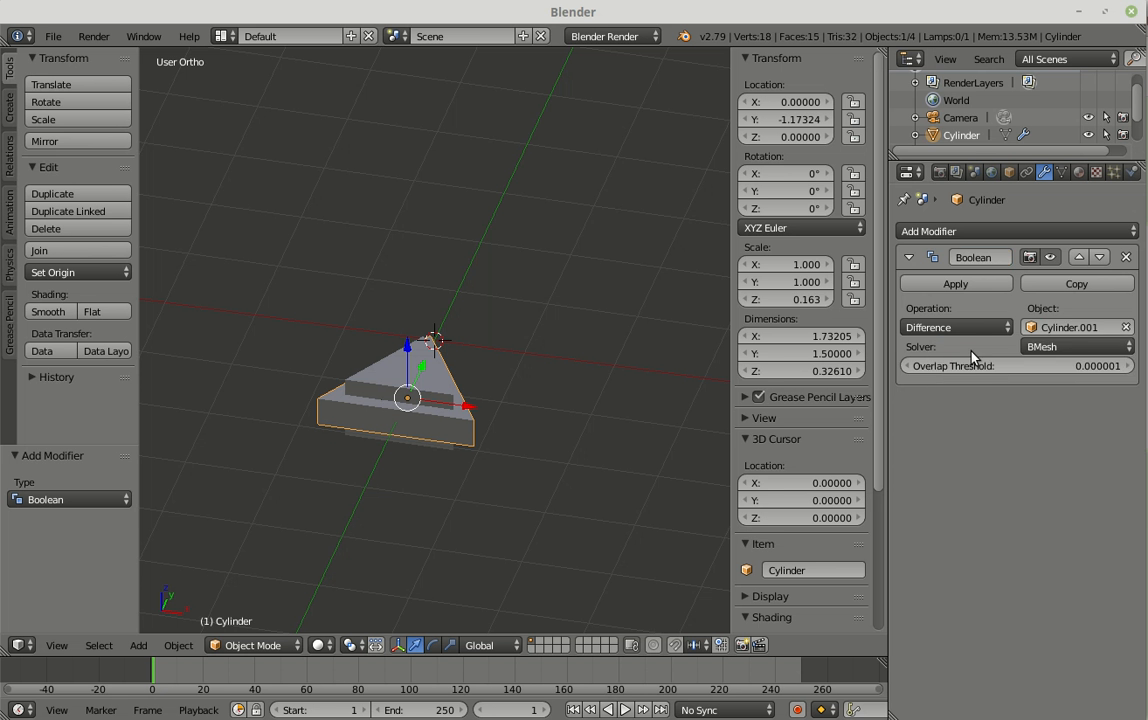
pyautogui.click(954, 284)
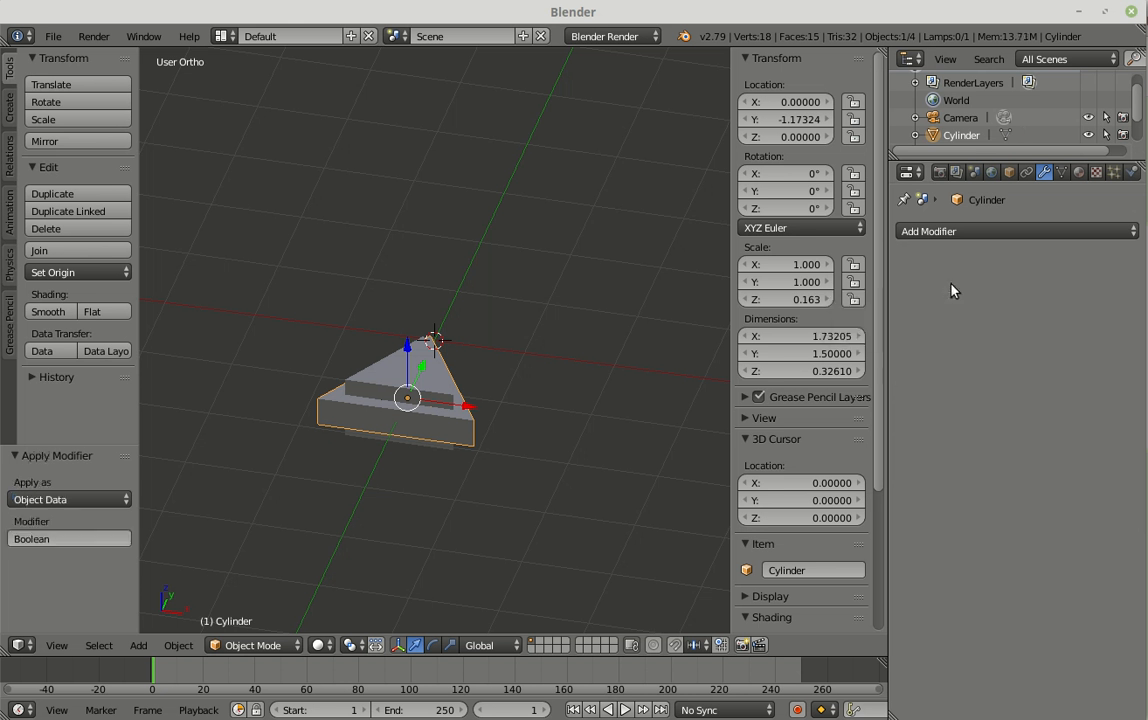
# Step: Delete the inner prism Cylinder.001 that served as the Boolean cutter
pyautogui.rightClick(380, 378)
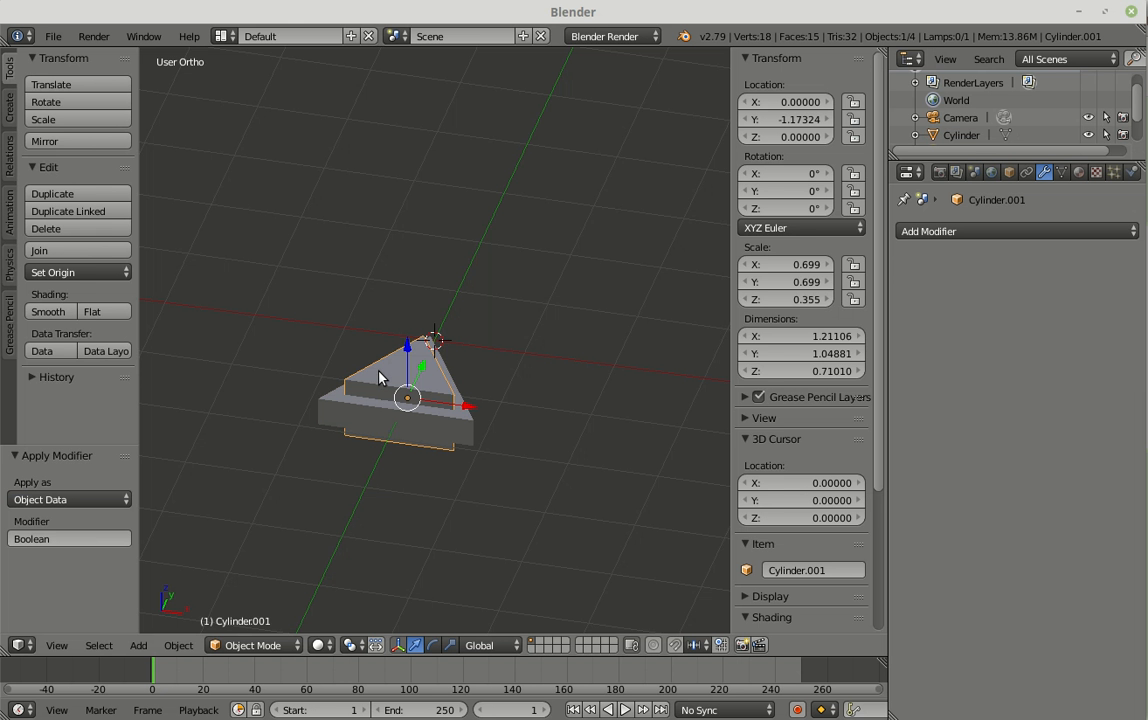
pyautogui.press('x')
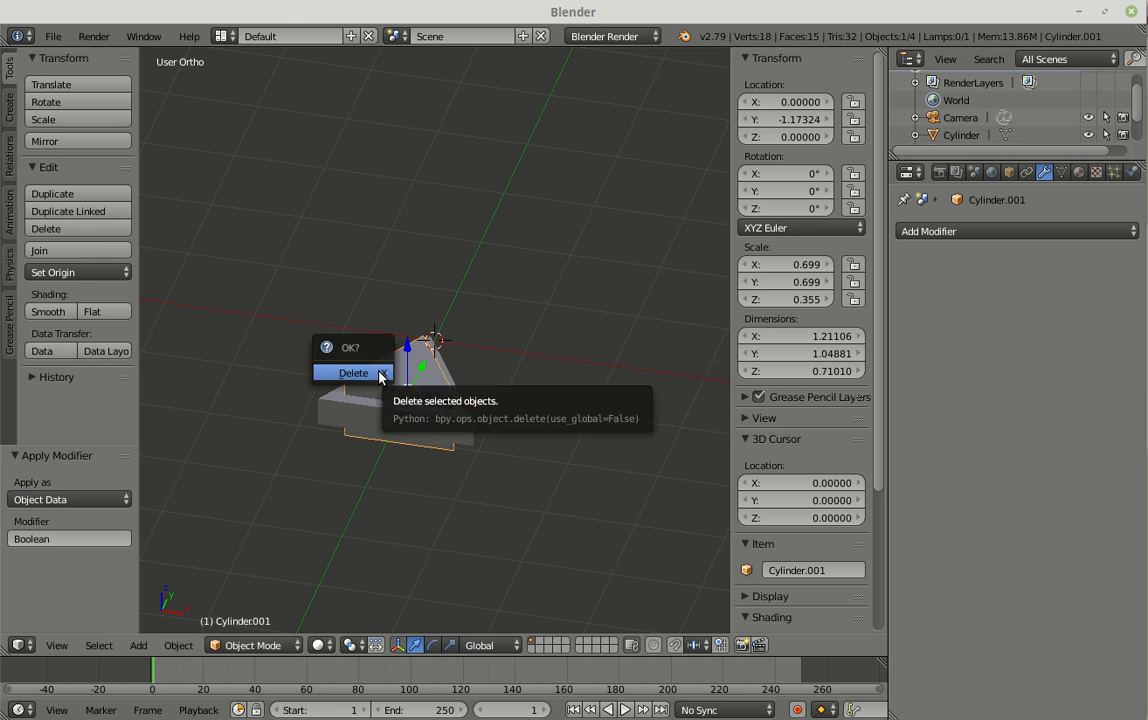
pyautogui.click(352, 374)
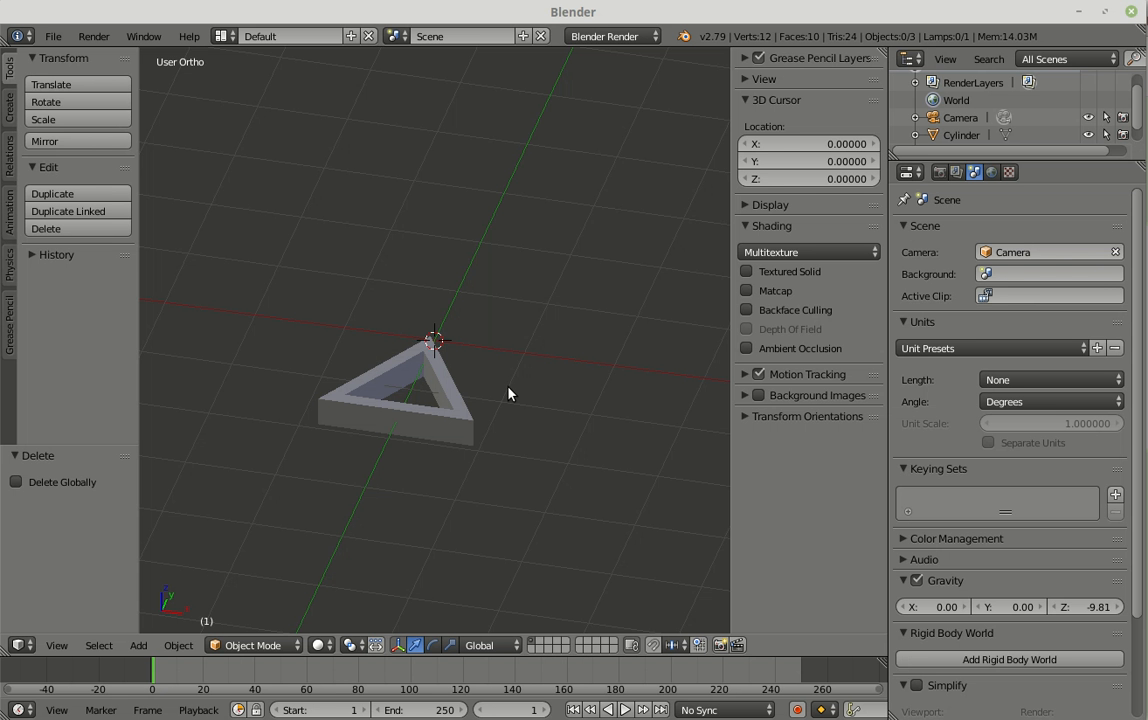
# Step: In the top view, set the triangular frame's origin to the 3D cursor
pyautogui.press('KP_7')
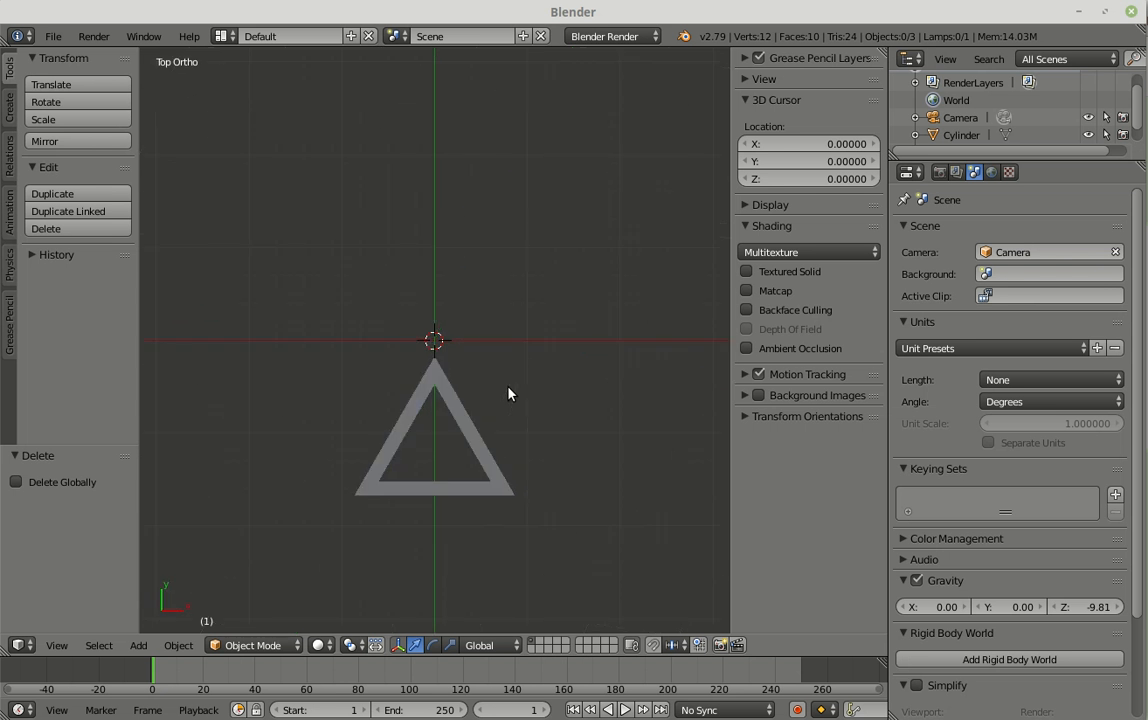
pyautogui.rightClick(469, 430)
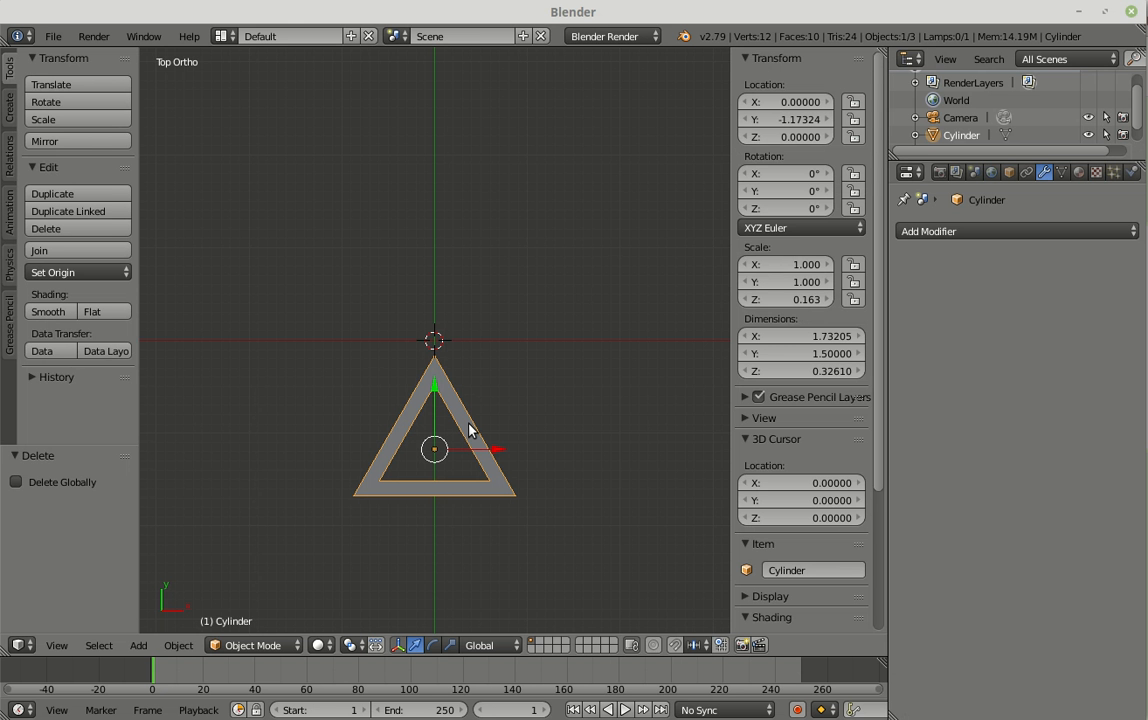
pyautogui.click(76, 273)
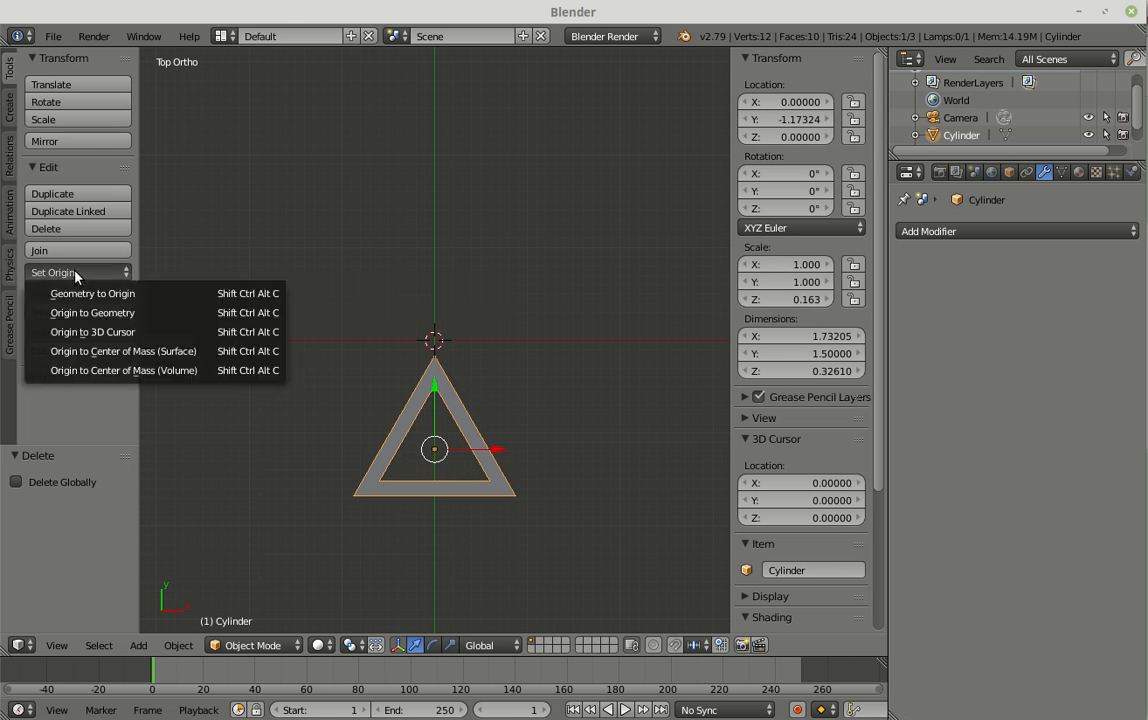
pyautogui.click(104, 333)
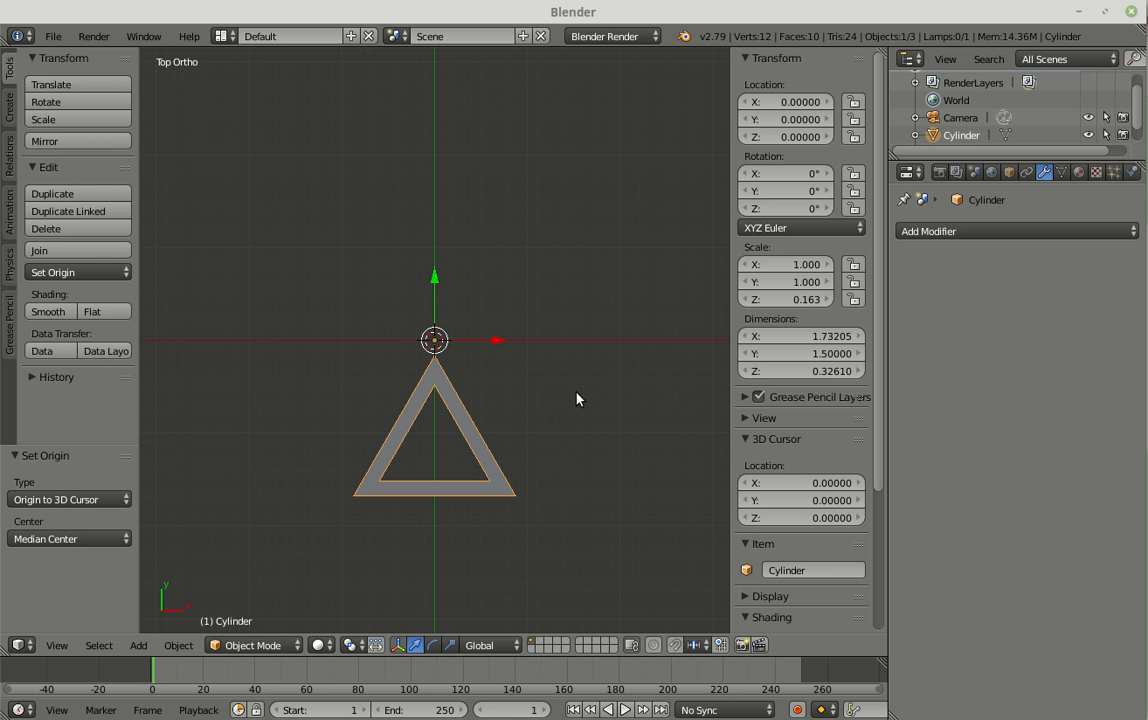
# Step: Duplicate the triangular frame in place and set the copy's Z rotation to 60°
pyautogui.hotkey('shift', 'd')
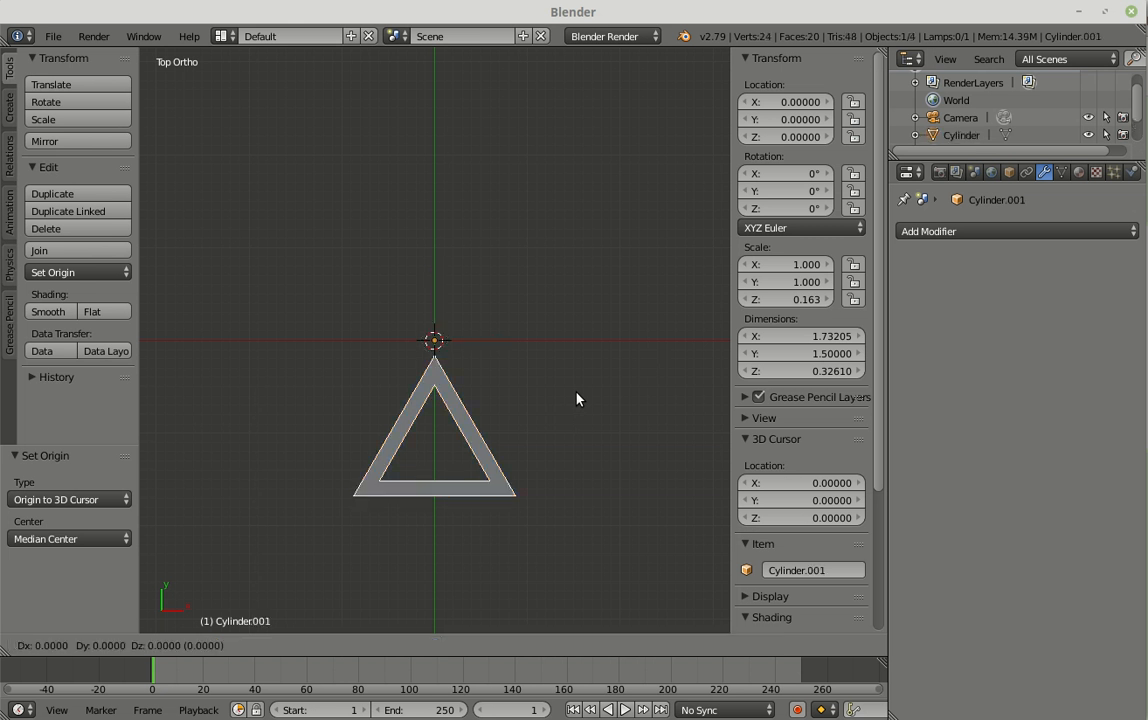
pyautogui.press('Return')
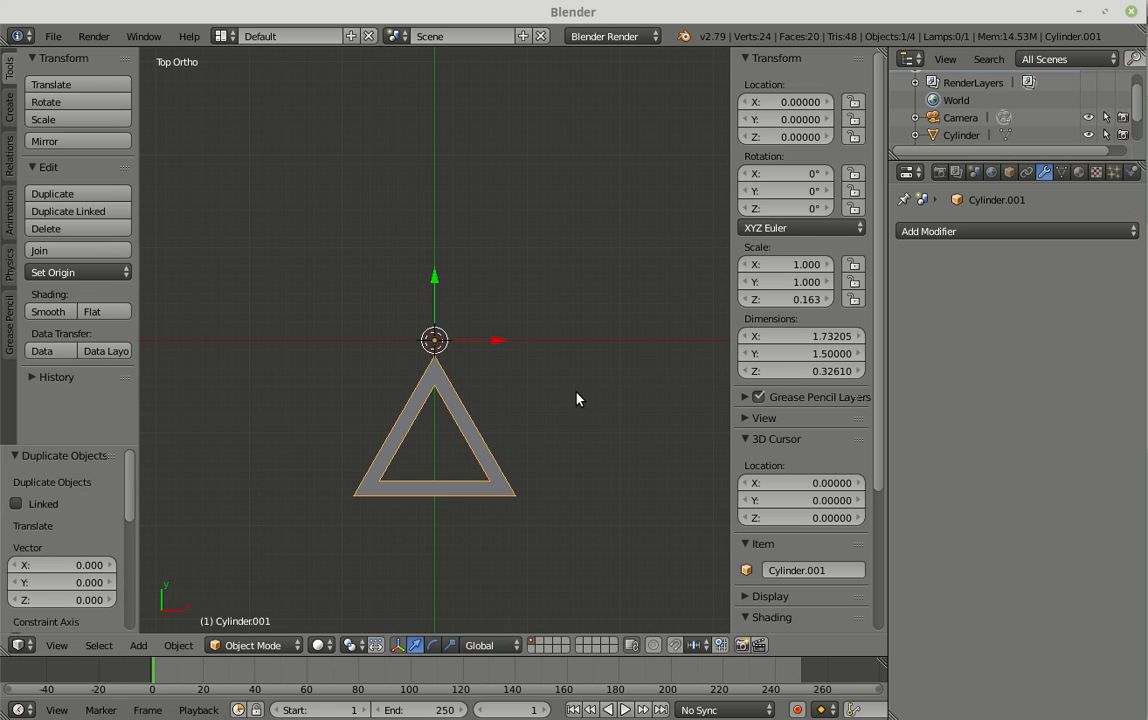
pyautogui.click(805, 211)
pyautogui.write('60')
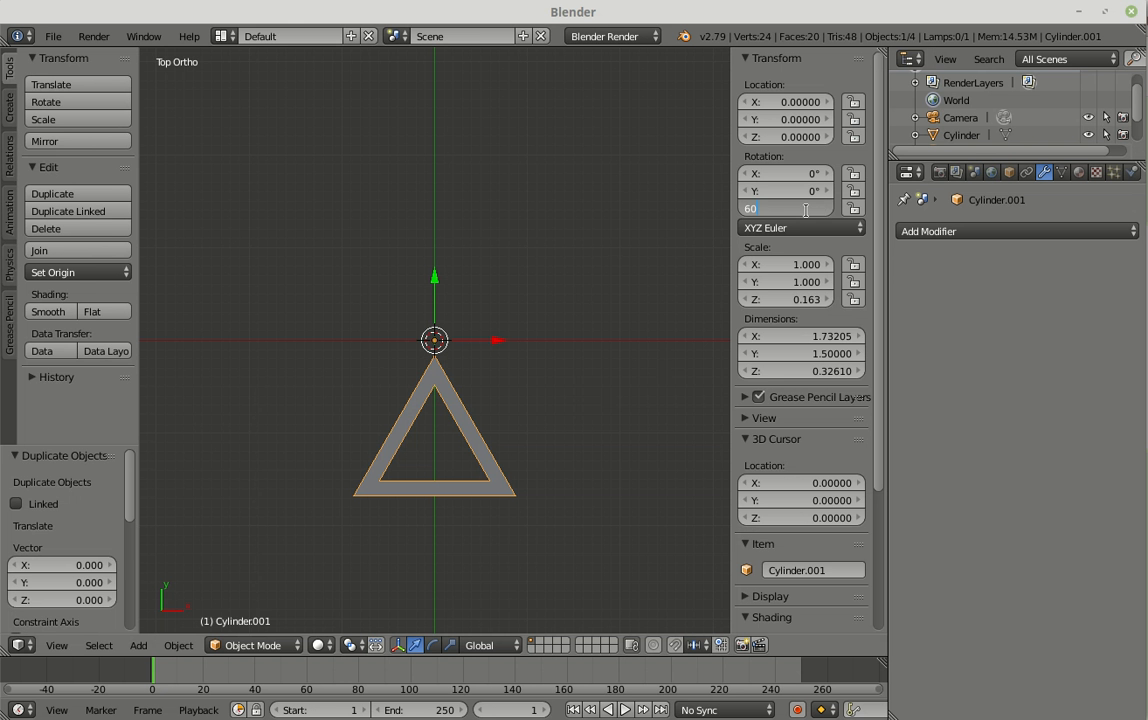
pyautogui.press('Return')
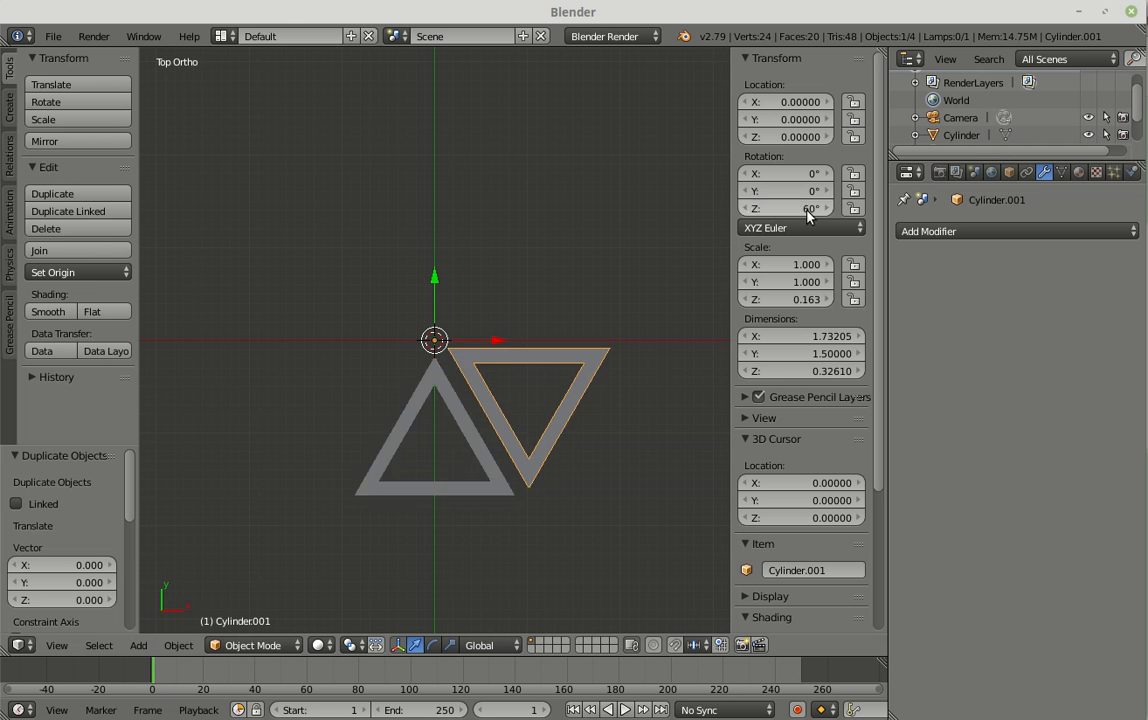
# Step: Duplicate the original frame in place again and set the new copy's Z rotation to 120°
pyautogui.rightClick(478, 455)
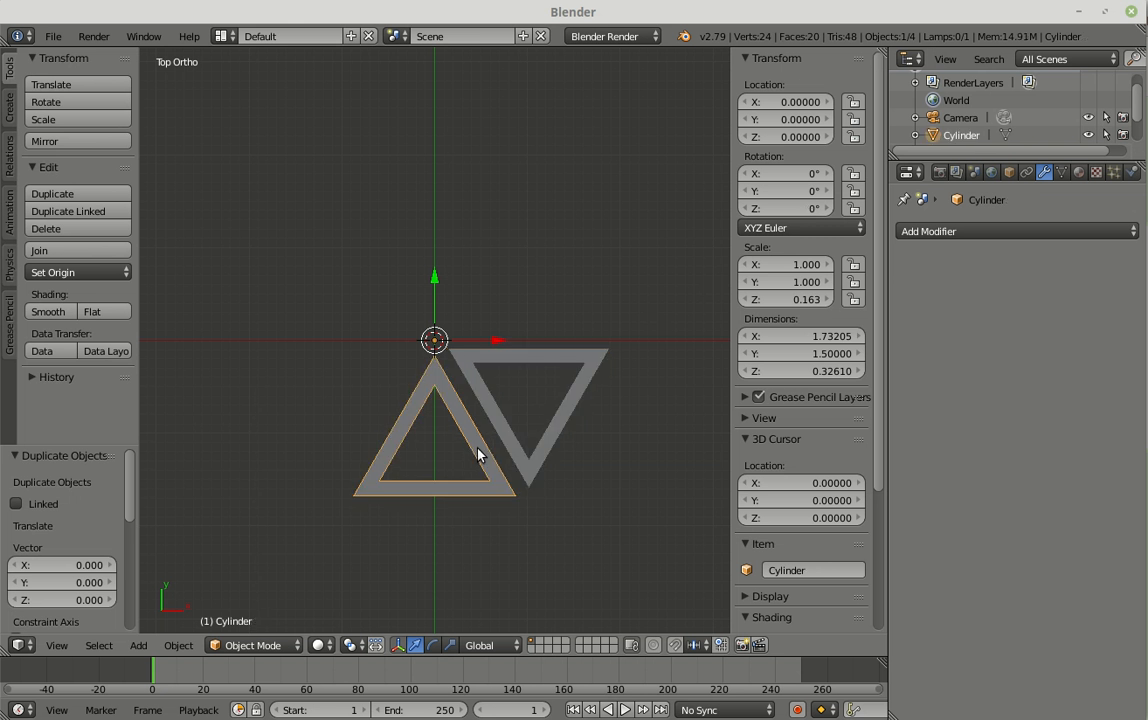
pyautogui.hotkey('shift', 'd')
pyautogui.click(478, 455)
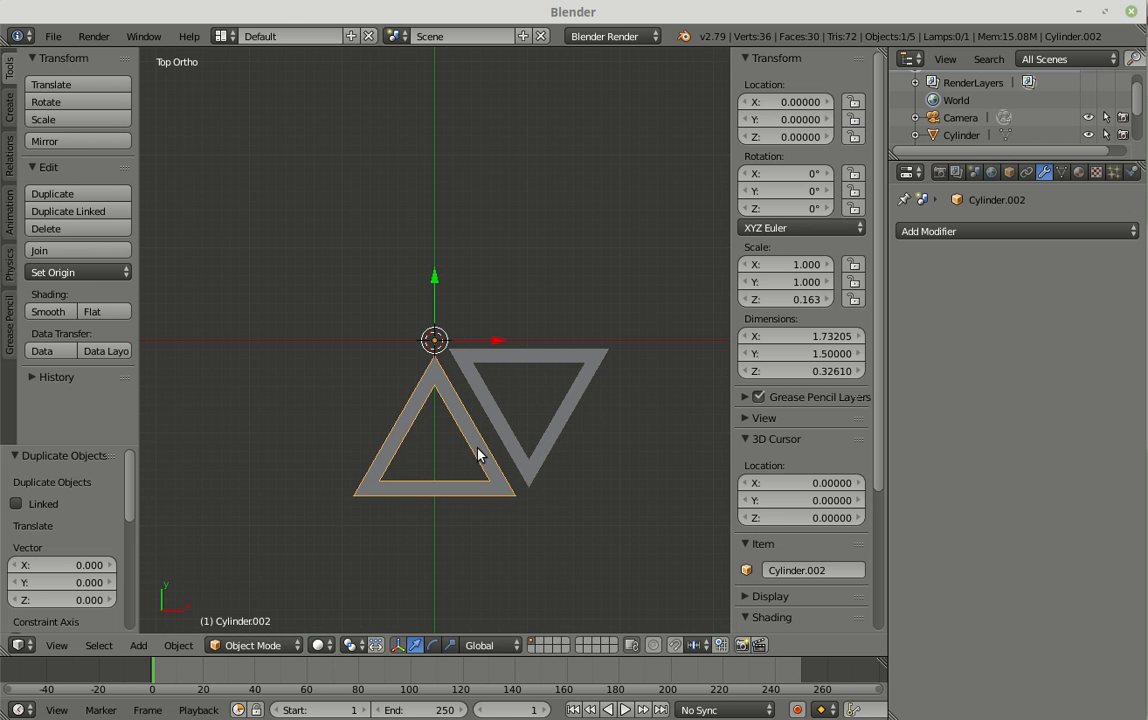
pyautogui.click(803, 207)
pyautogui.write('120')
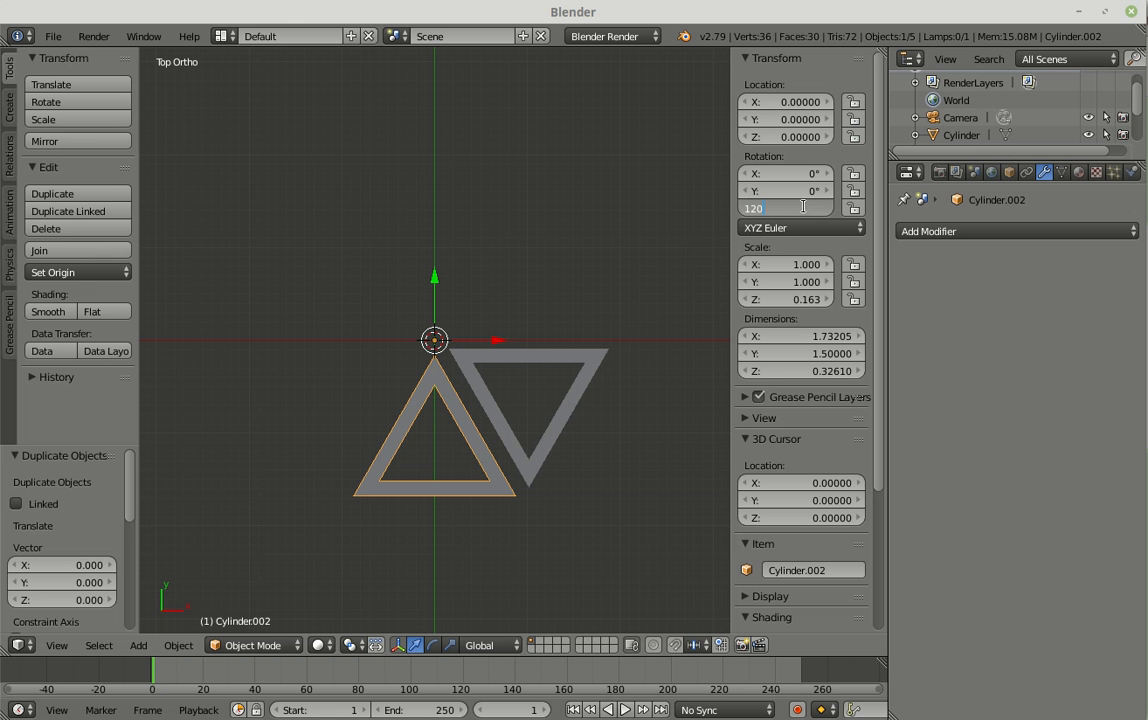
pyautogui.press('Return')
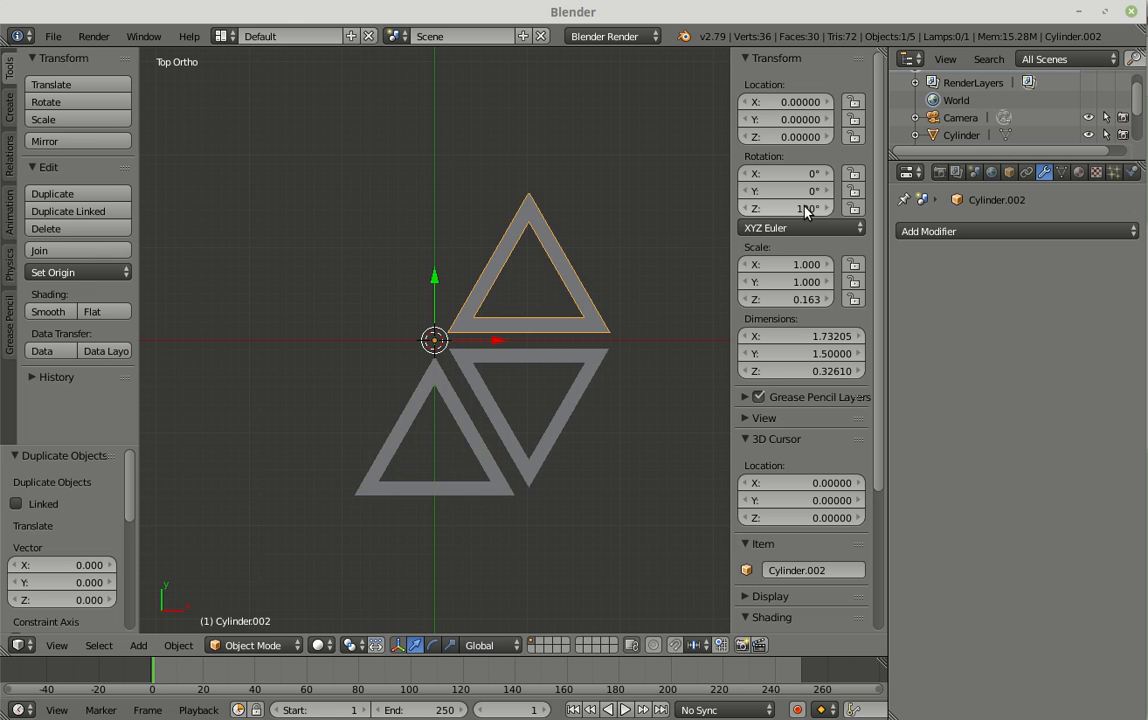
# Step: Make another in-place duplicate of the original frame and set its Z rotation to 180°
pyautogui.rightClick(470, 447)
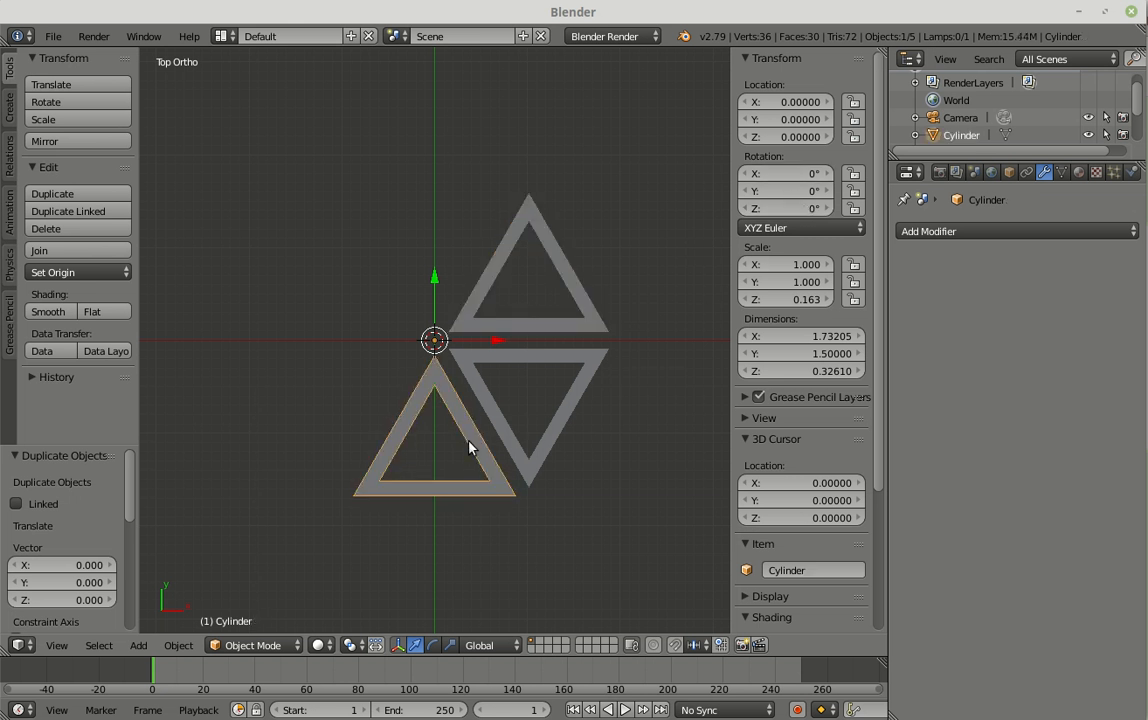
pyautogui.hotkey('shift', 'd')
pyautogui.press('Return')
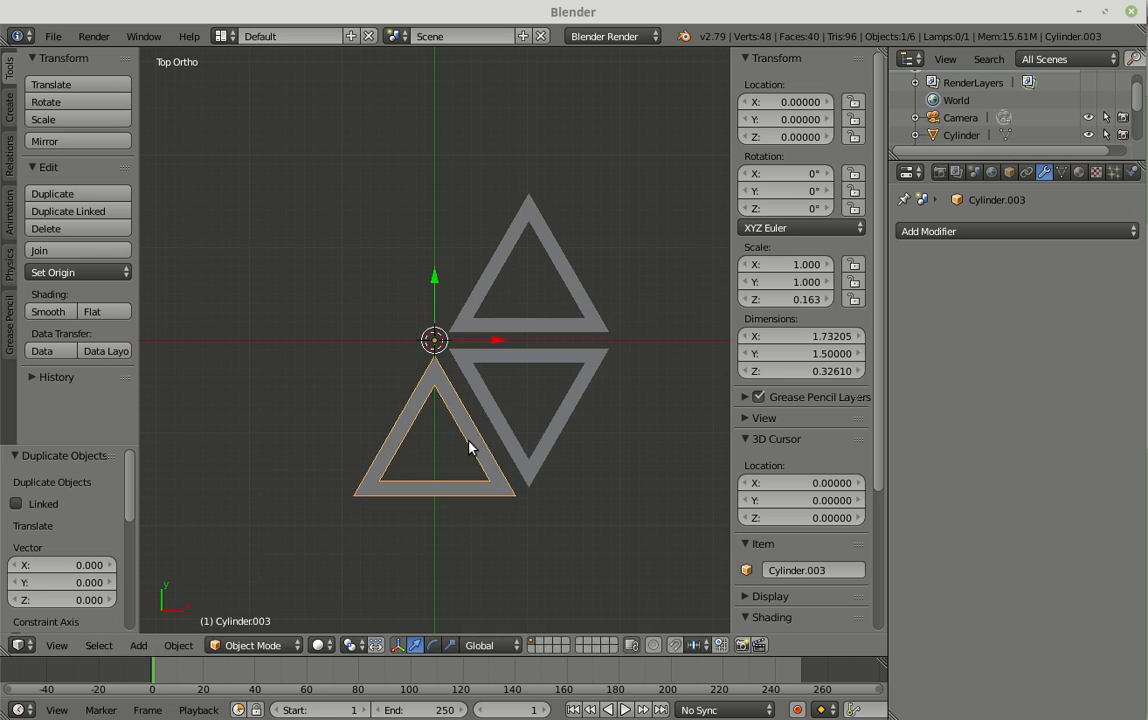
pyautogui.click(797, 207)
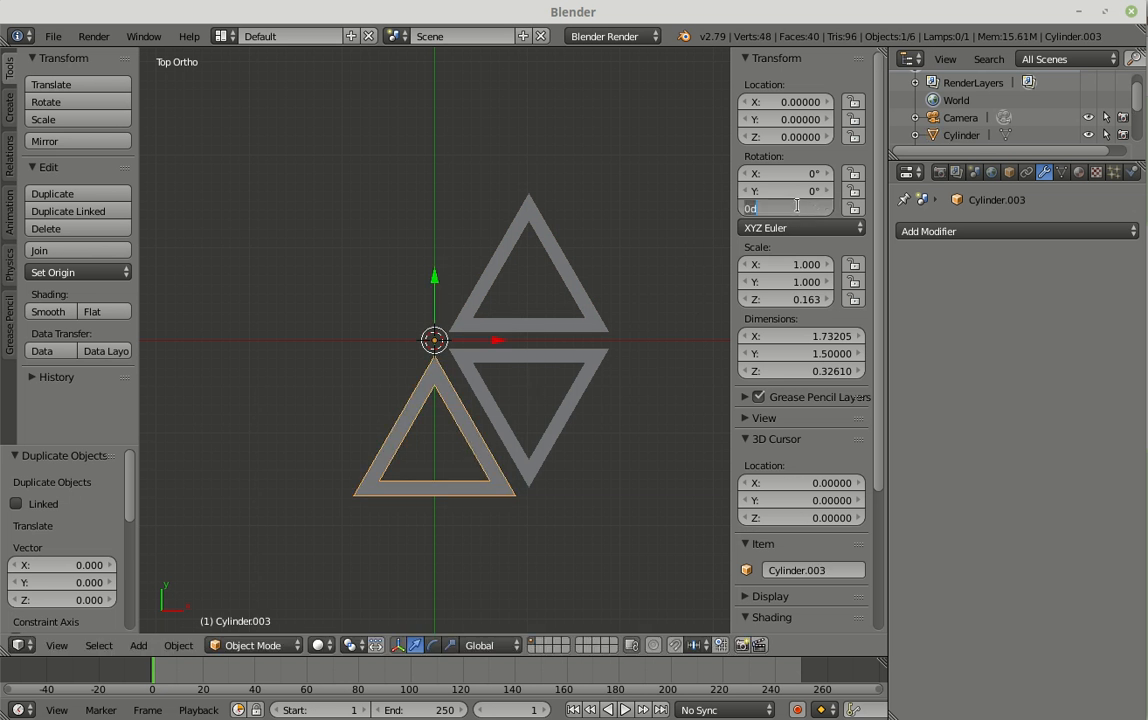
pyautogui.write('180')
pyautogui.press('Return')
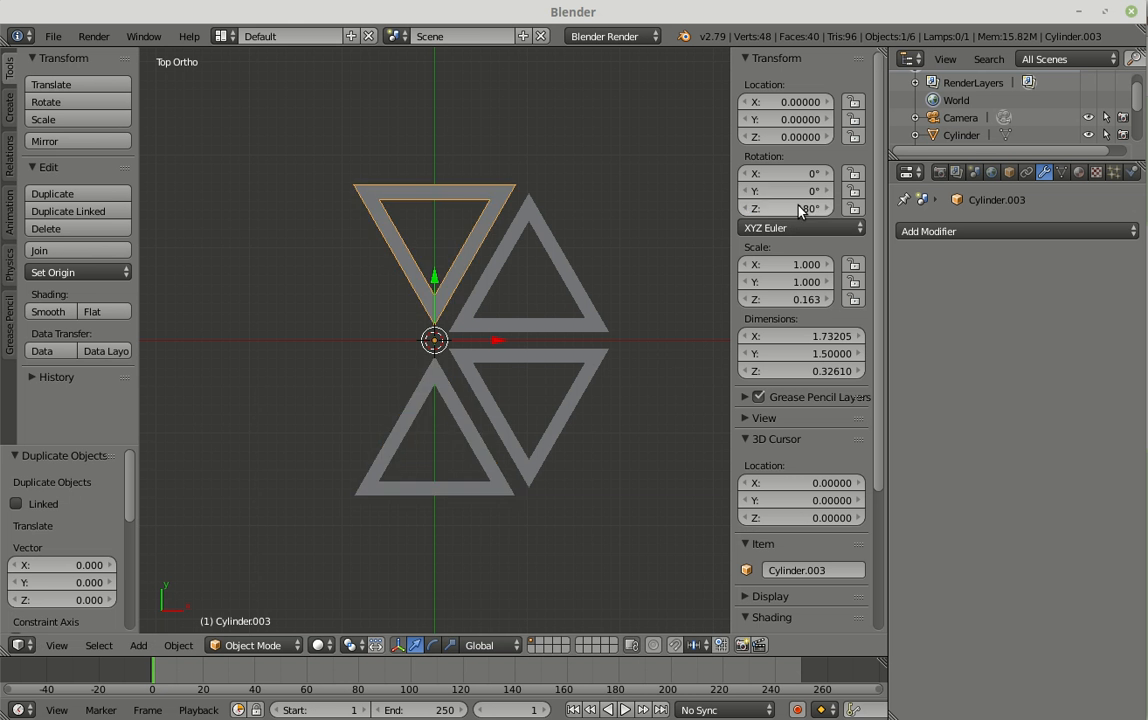
# Step: Duplicate the original frame in place and rotate this copy to 240° about Z
pyautogui.rightClick(474, 454)
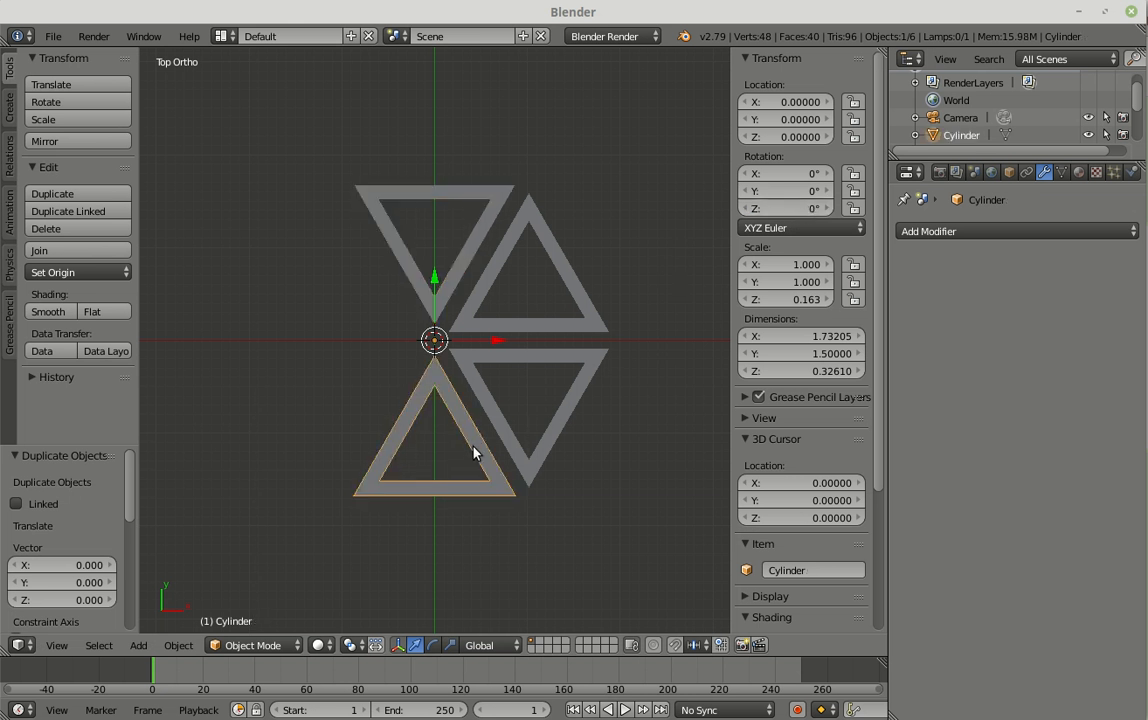
pyautogui.hotkey('shift', 'd')
pyautogui.rightClick(474, 454)
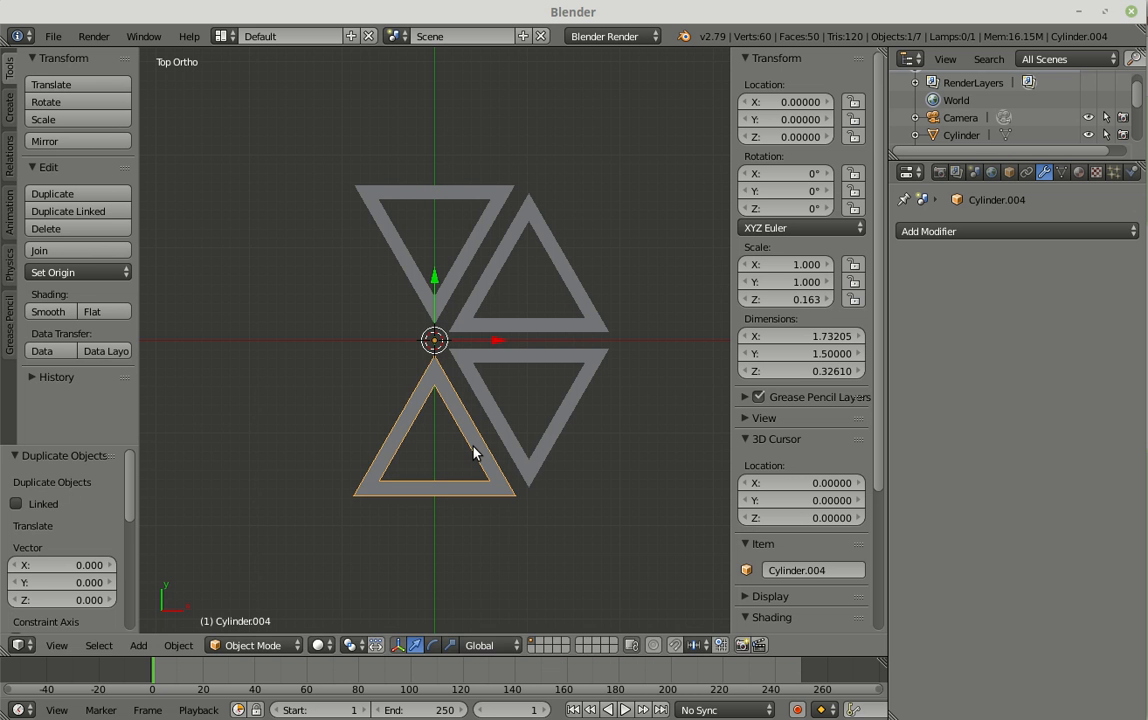
pyautogui.click(805, 208)
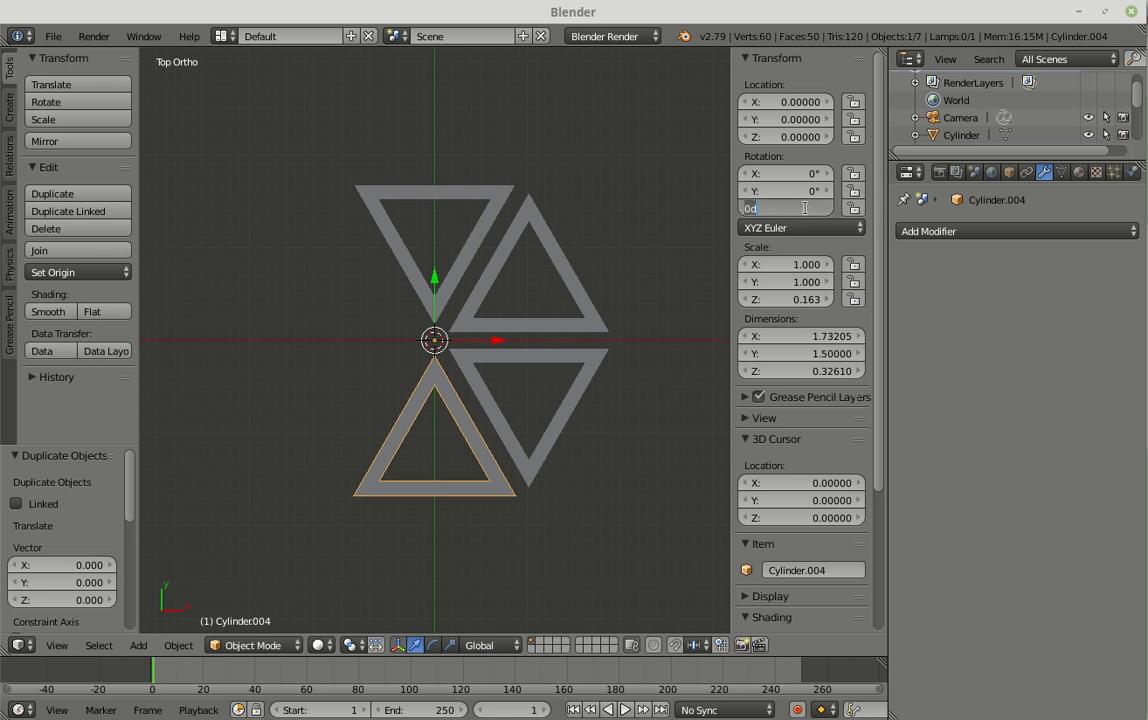
pyautogui.write('240')
pyautogui.press('Return')
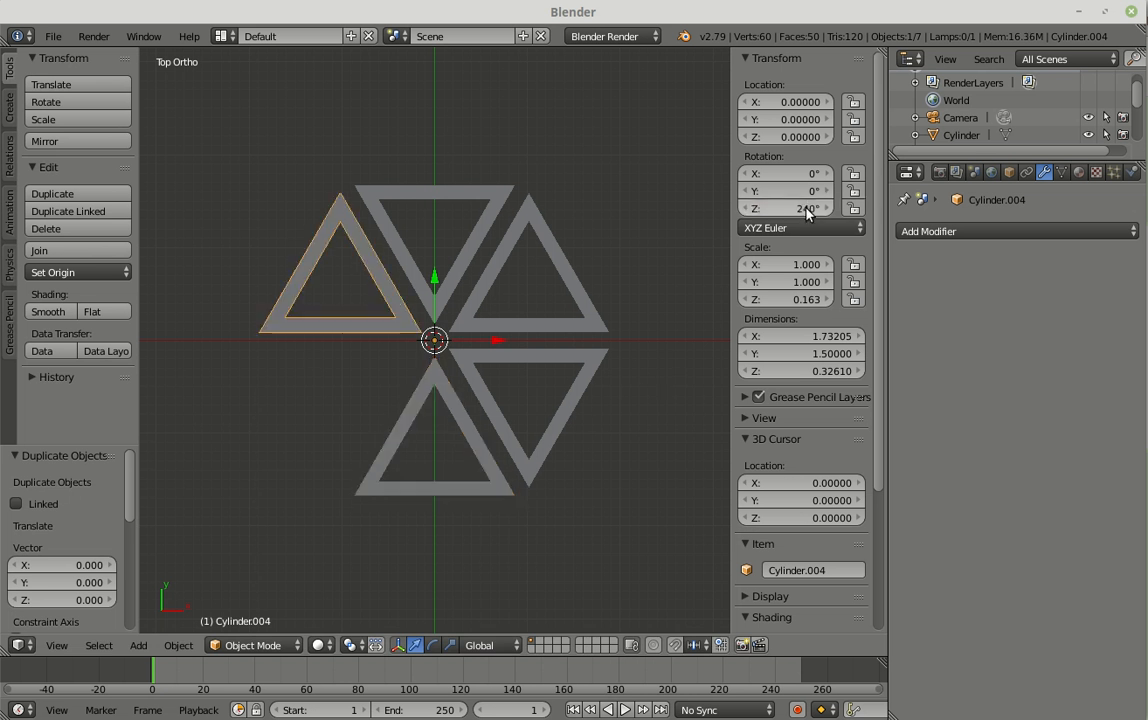
# Step: Complete the hexagon with an in-place duplicate of the original frame, its Z rotation set to 300°
pyautogui.rightClick(477, 450)
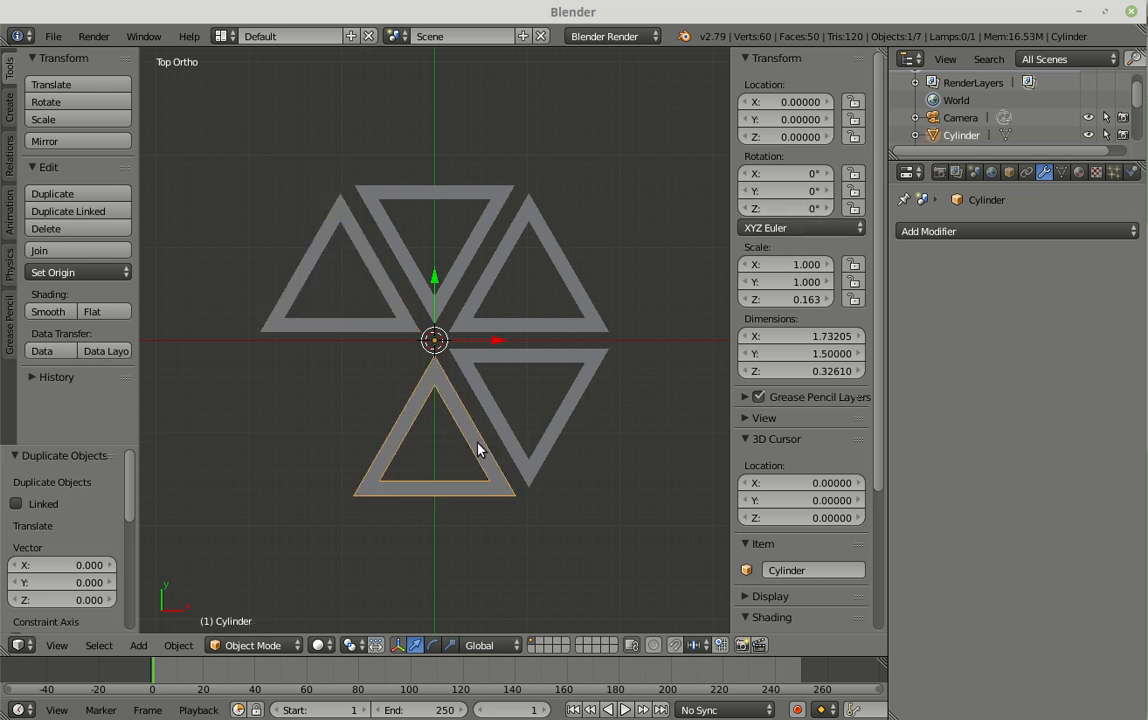
pyautogui.press('Return')
pyautogui.click(808, 208)
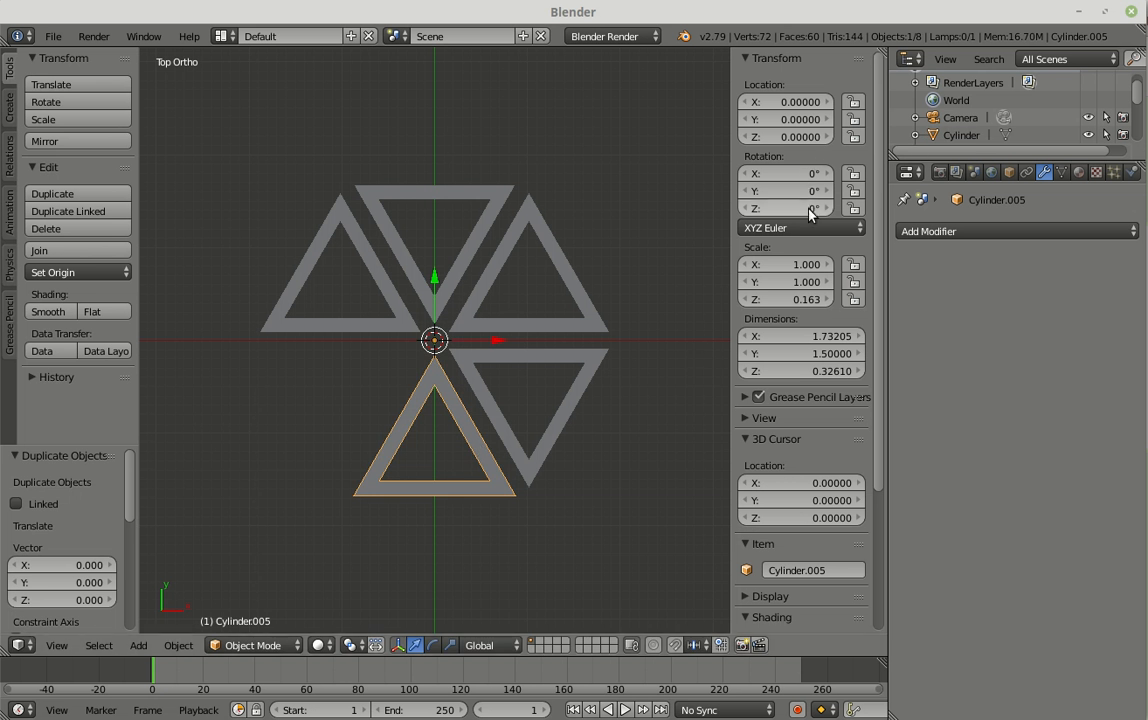
pyautogui.write('300')
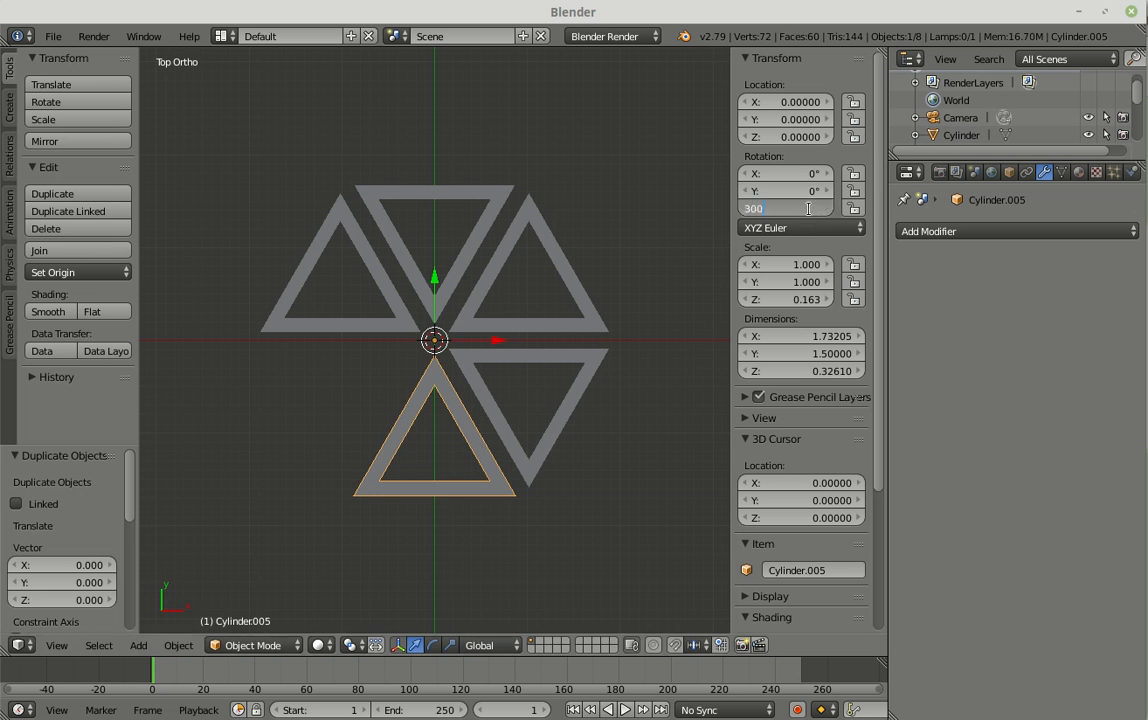
pyautogui.press('Return')
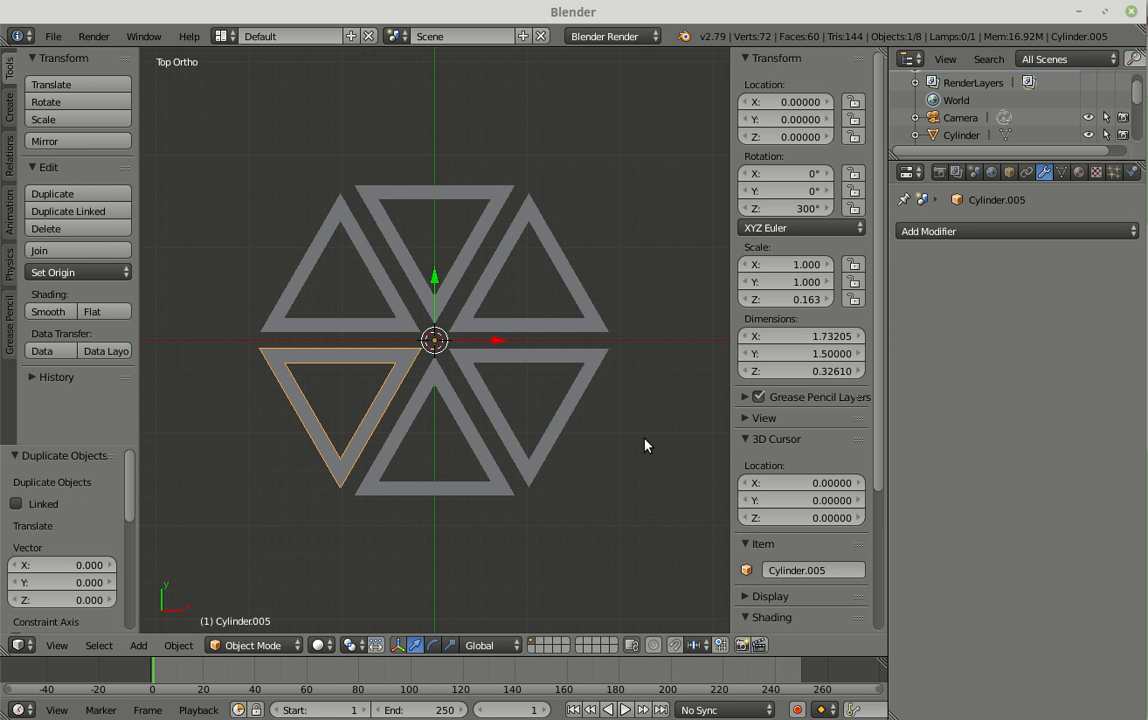
# Step: Search the add-ons in the user preferences for "svg" to check the SVG exporter, and close the preferences
pyautogui.moveTo(648, 428)
pyautogui.mouseDown(button='middle')
pyautogui.moveTo(648, 290)
pyautogui.moveTo(617, 328)
pyautogui.moveTo(598, 302)
pyautogui.moveTo(584, 307)
pyautogui.moveTo(607, 300)
pyautogui.moveTo(624, 321)
pyautogui.moveTo(653, 430)
pyautogui.moveTo(635, 430)
pyautogui.moveTo(646, 428)
pyautogui.mouseUp(button='middle')
pyautogui.moveTo(646, 428); pyautogui.dragTo(643, 370, button='middle')
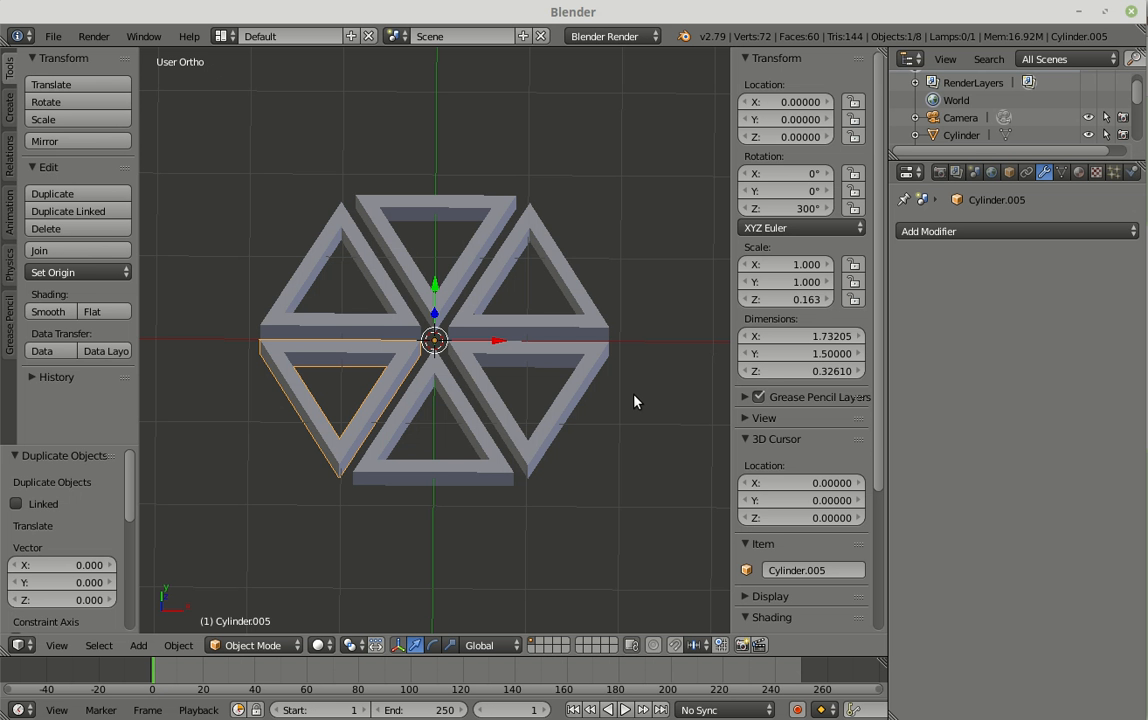
pyautogui.click(53, 37)
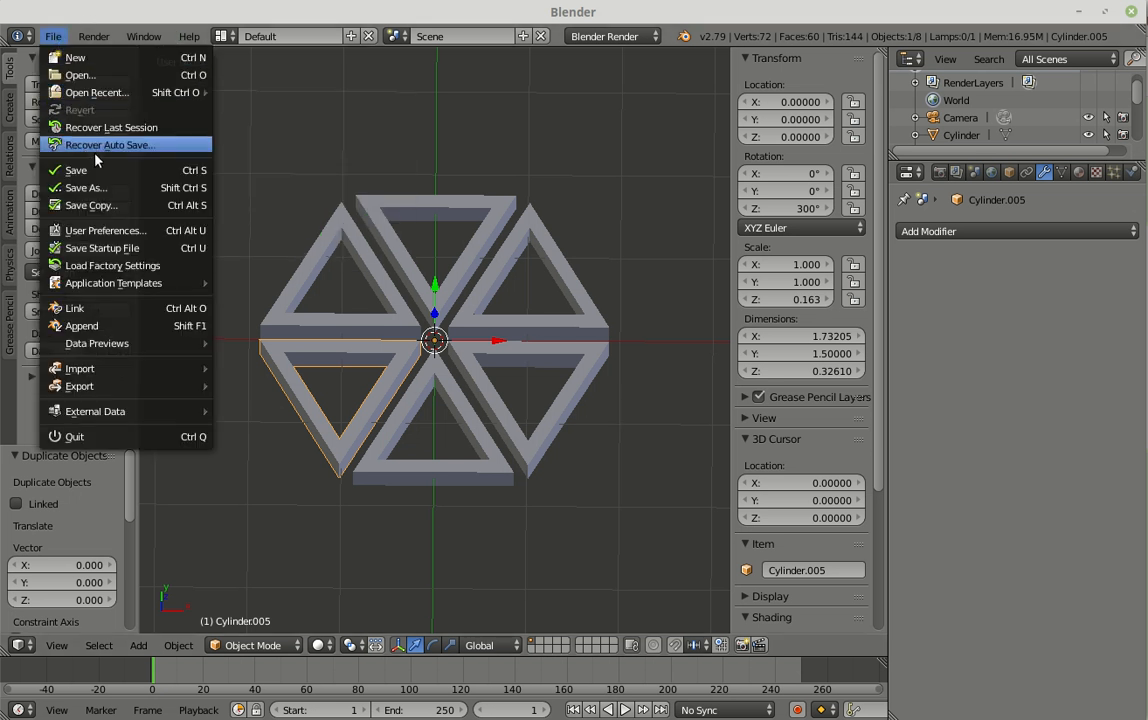
pyautogui.click(102, 230)
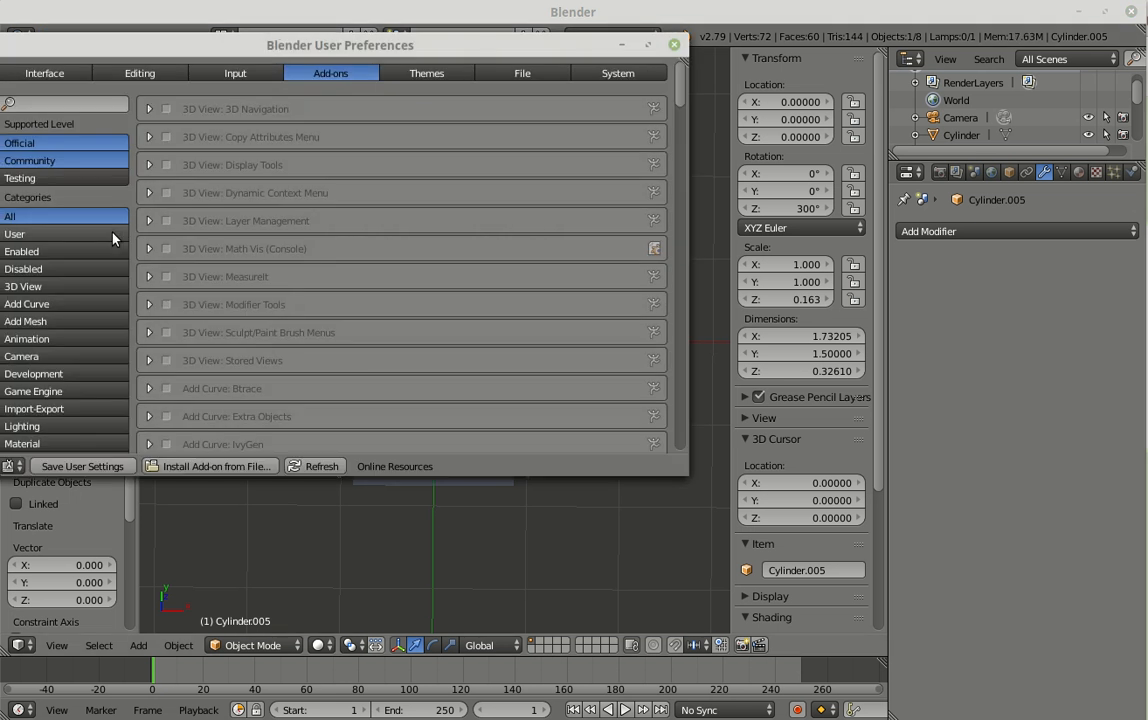
pyautogui.click(75, 103)
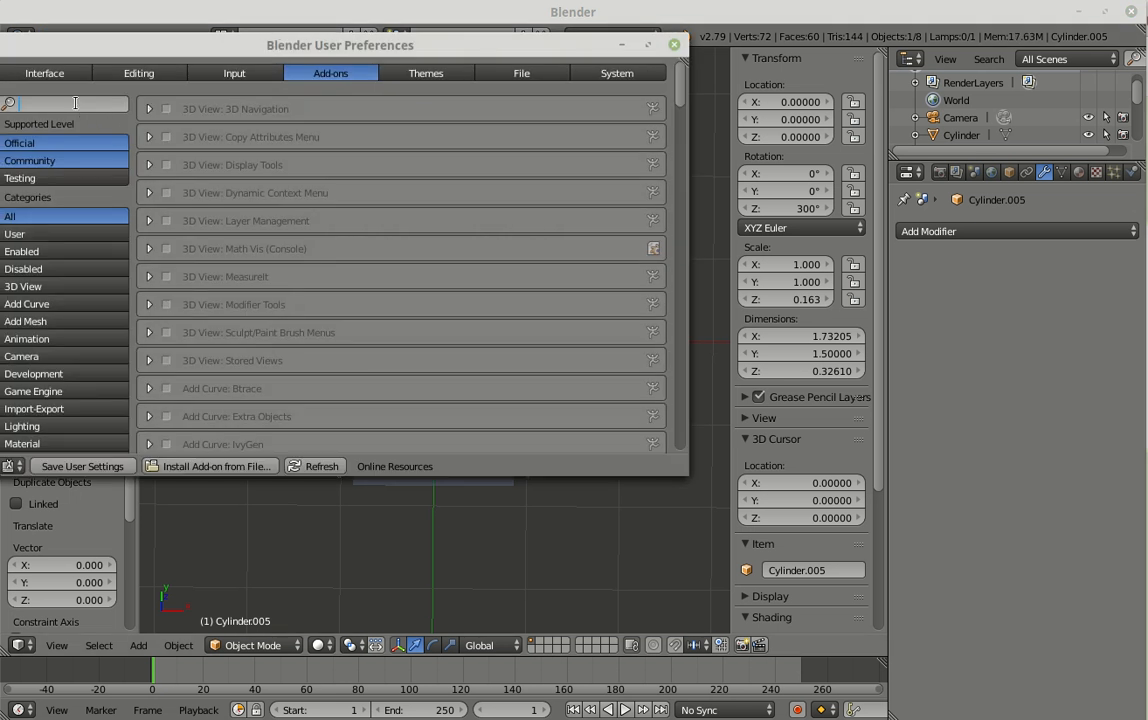
pyautogui.write('svg')
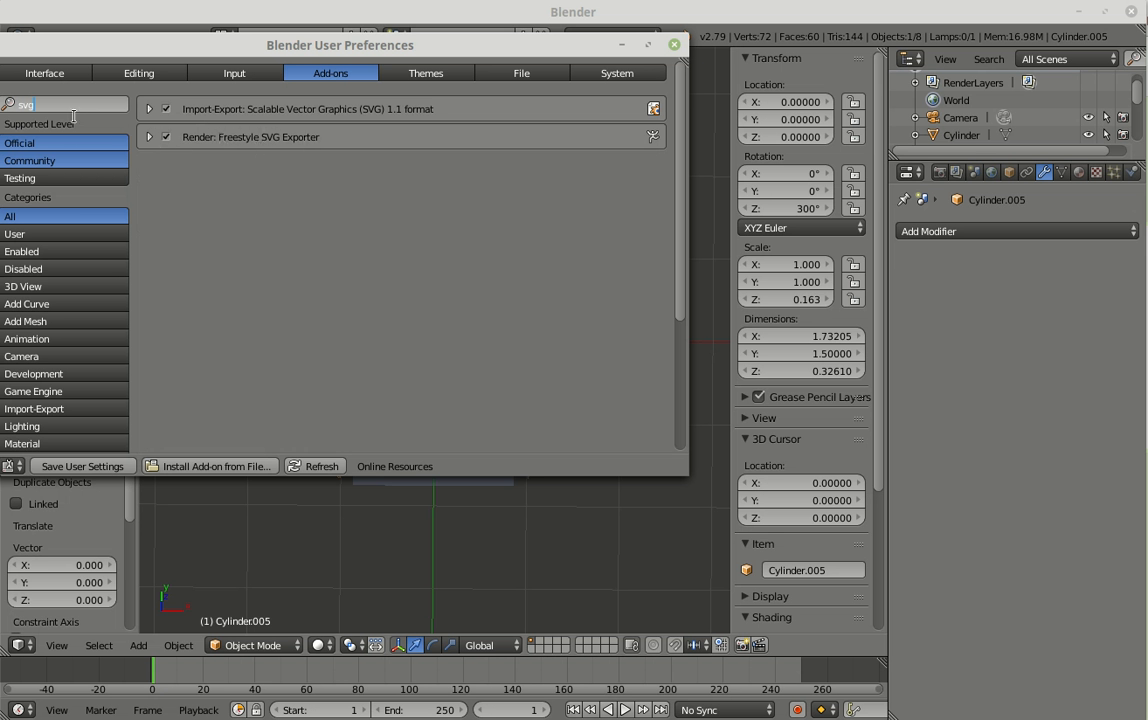
pyautogui.click(674, 44)
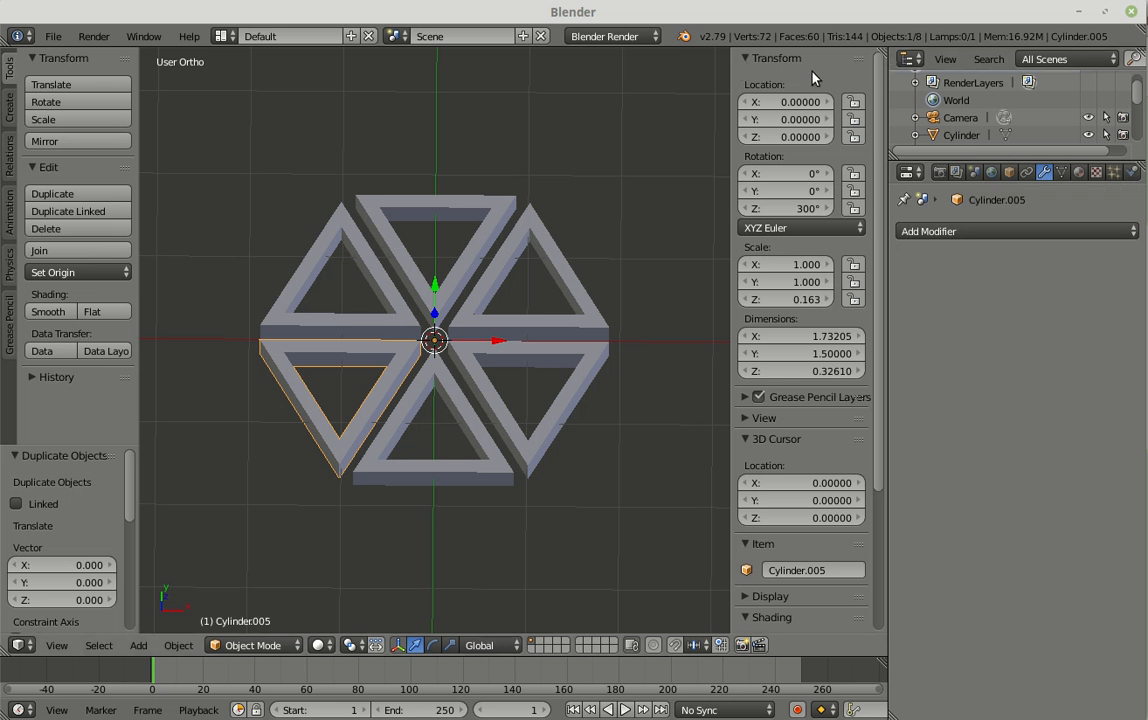
# Step: Hide the 3D view's transform properties sidebar and widen the properties editor
pyautogui.press('n')
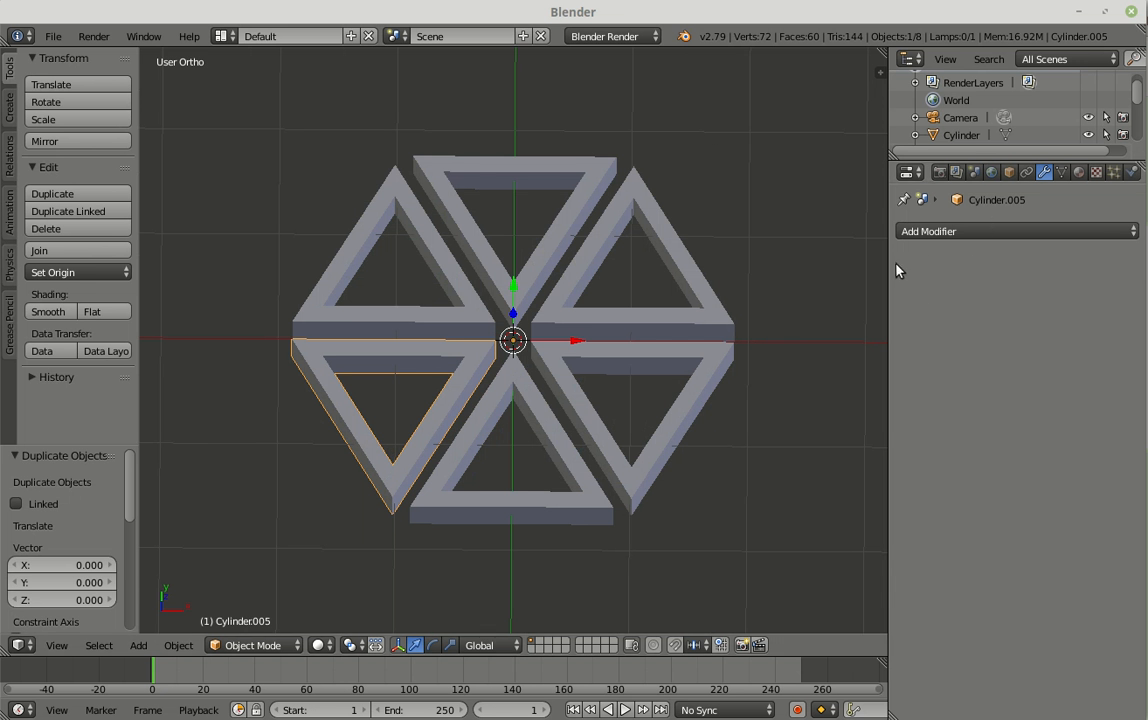
pyautogui.moveTo(886, 274); pyautogui.dragTo(824, 281)
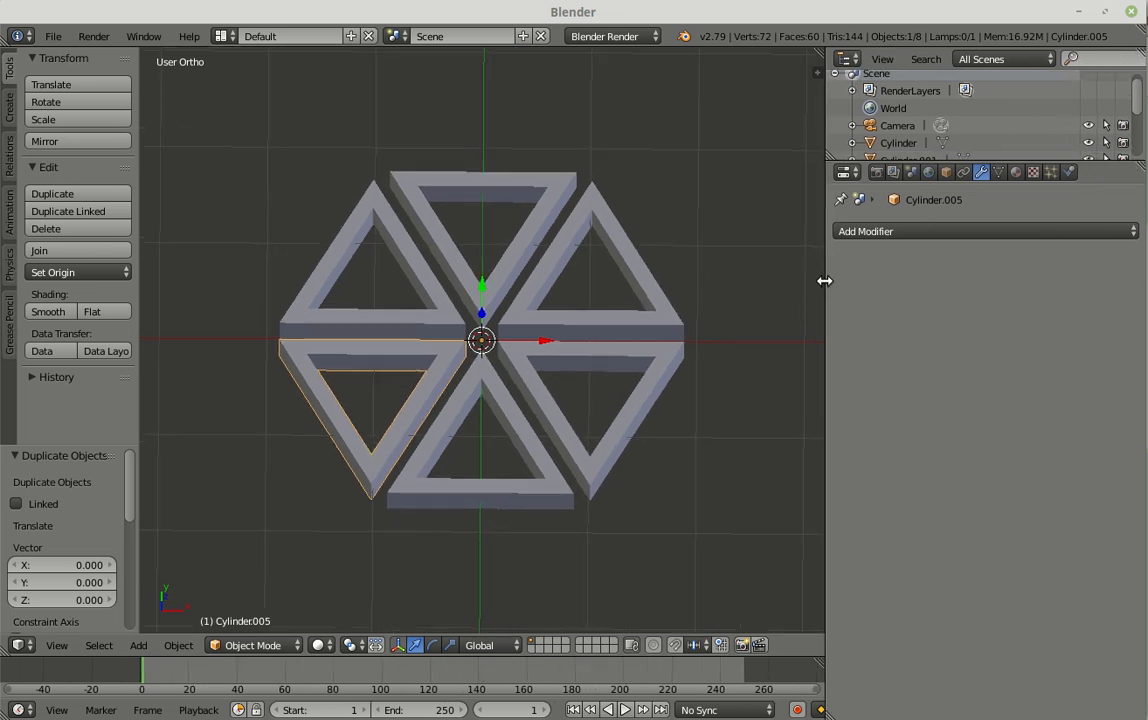
# Step: Enable Freestyle in the scene's render settings
pyautogui.click(877, 173)
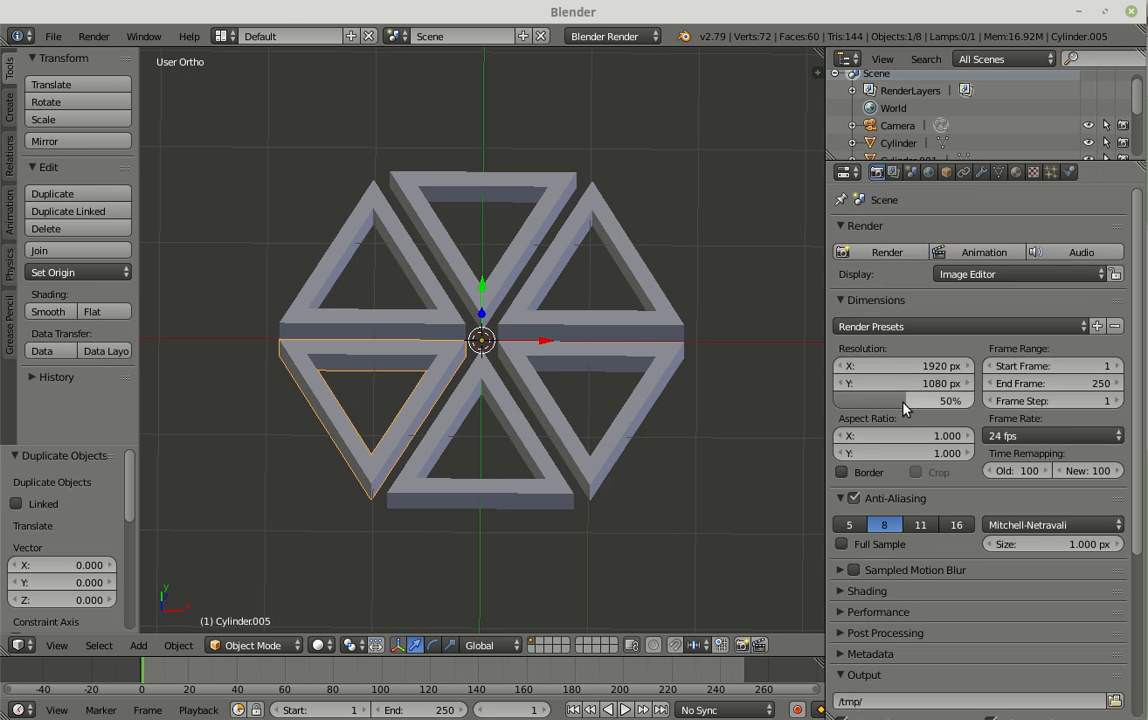
pyautogui.scroll(-3, 903, 405)
pyautogui.scroll(-3, 903, 405)
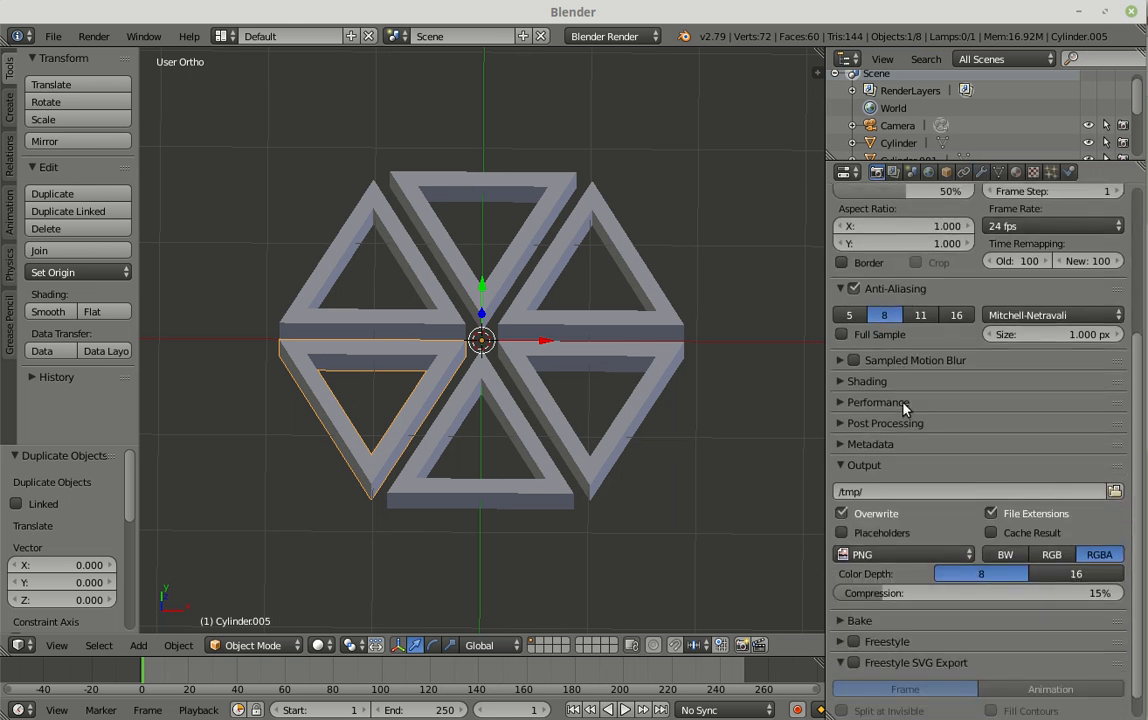
pyautogui.scroll(-1, 903, 405)
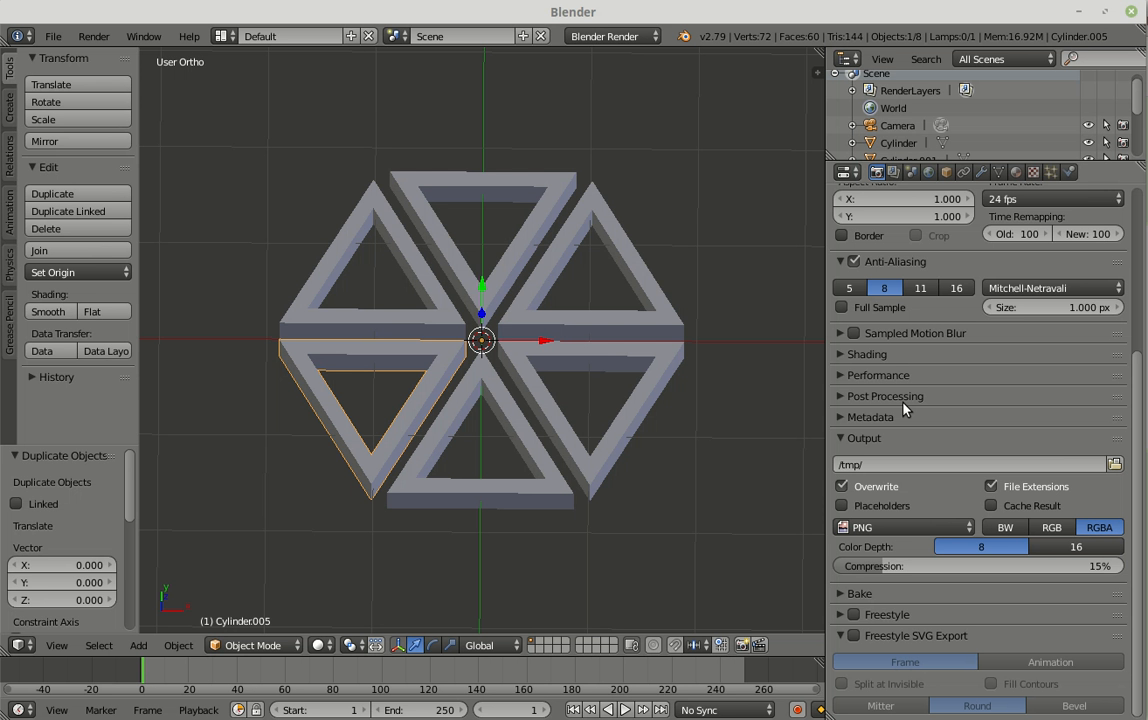
pyautogui.click(854, 615)
pyautogui.click(841, 617)
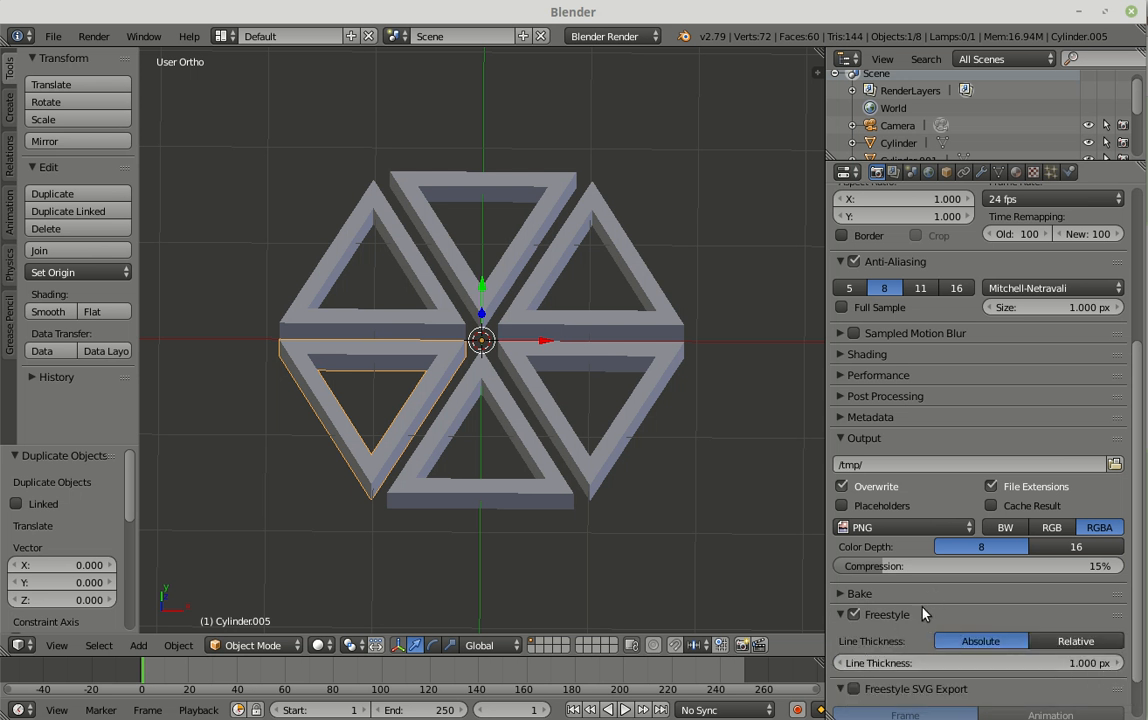
# Step: Collapse the Freestyle settings and enable Freestyle SVG Export for a single frame with the Mitter line join
pyautogui.scroll(-1, 922, 614)
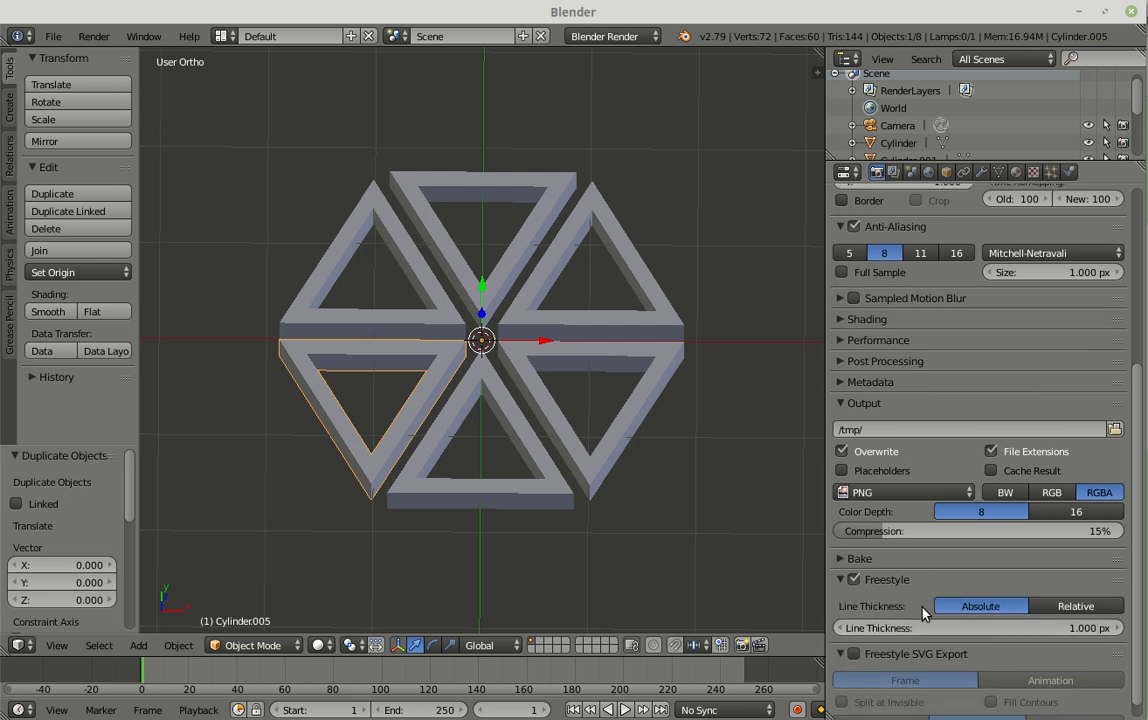
pyautogui.click(841, 580)
pyautogui.click(853, 600)
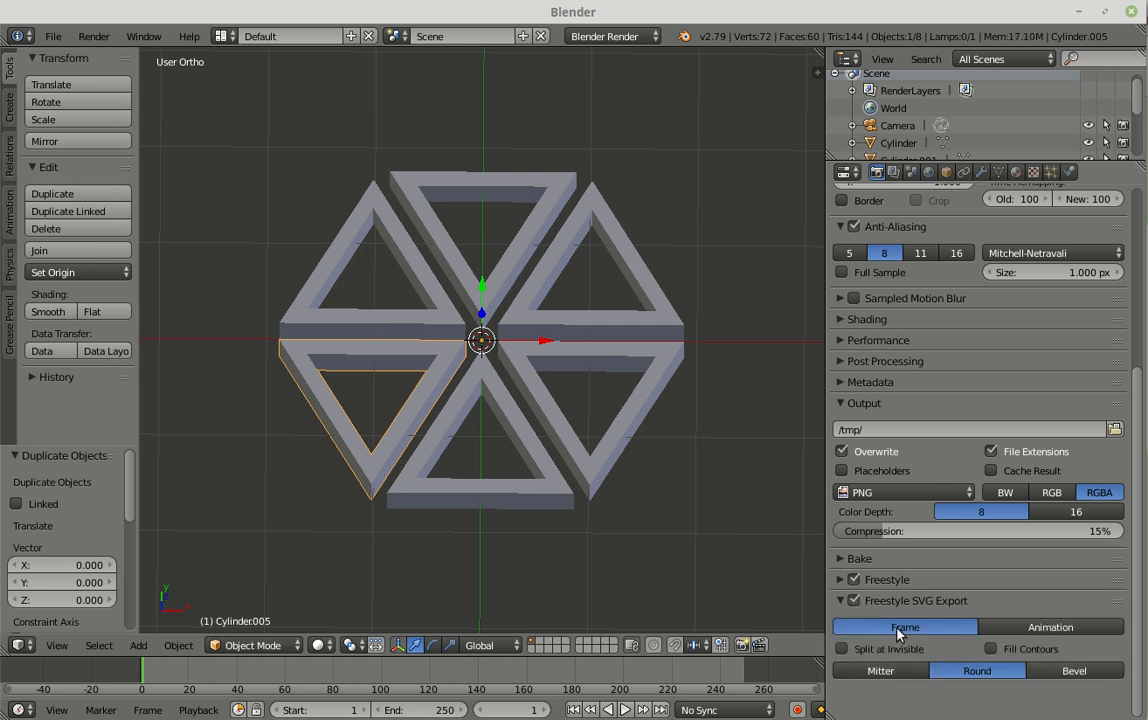
pyautogui.click(881, 681)
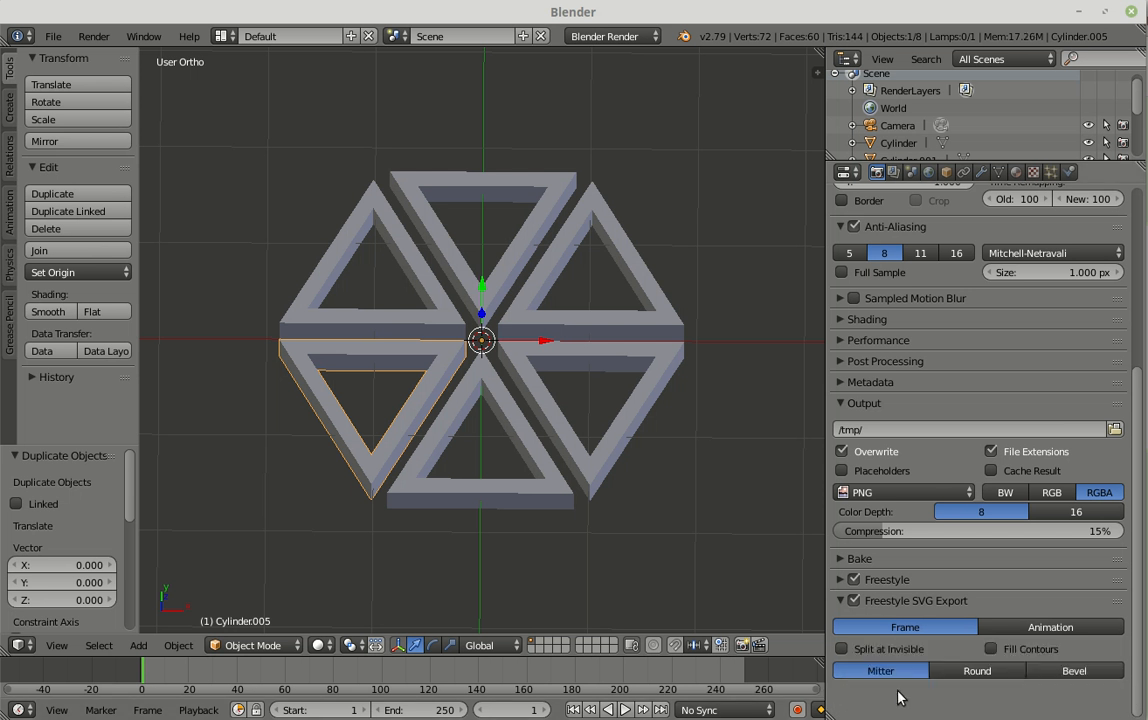
# Step: Set the render output to the file name "paulsvg" in the blender folder inside Dropbox/Web Development
pyautogui.click(897, 429)
pyautogui.click(1118, 431)
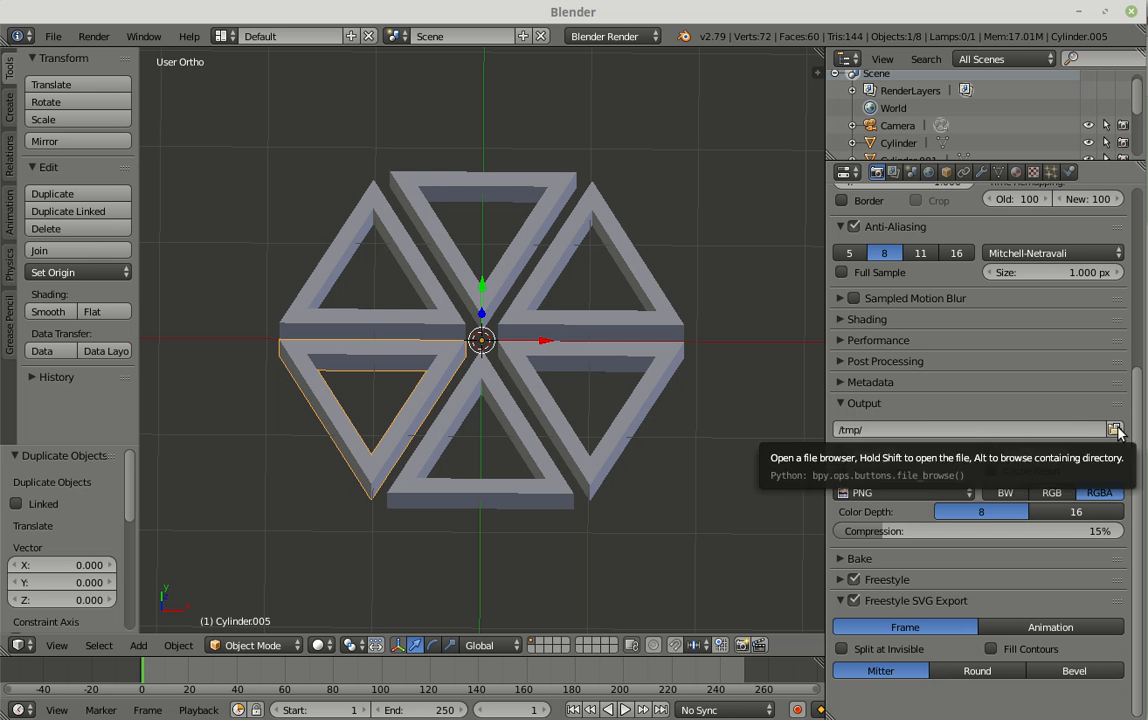
pyautogui.click(1117, 431)
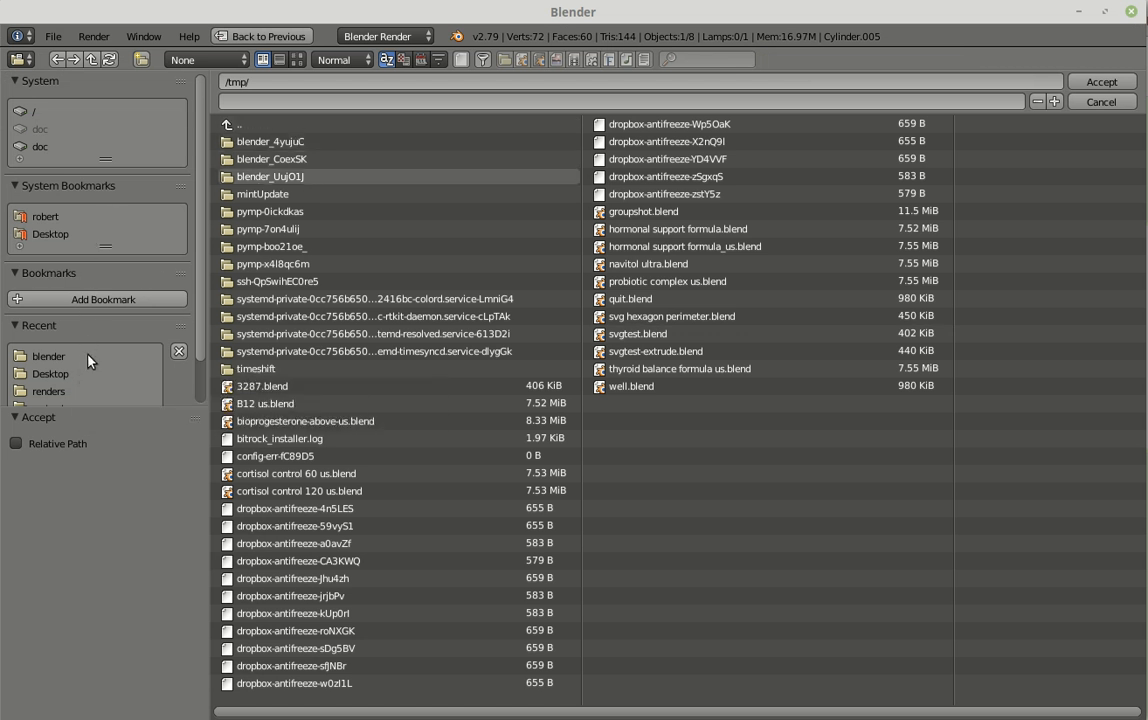
pyautogui.scroll(-2, 90, 360)
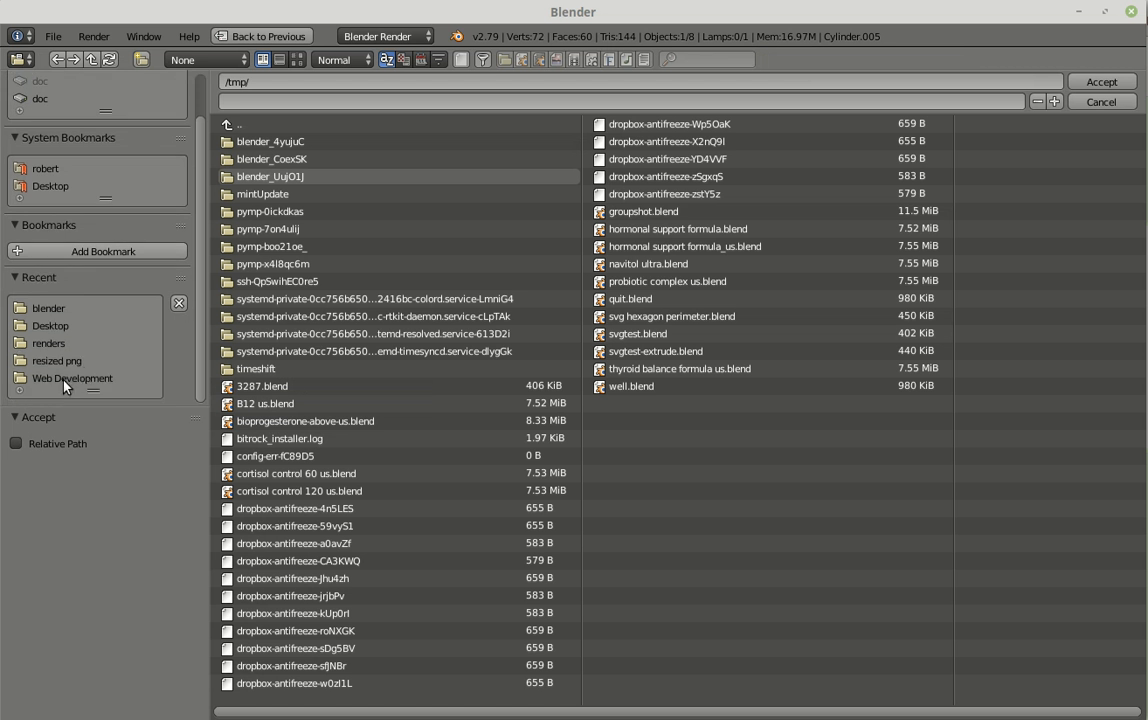
pyautogui.click(63, 380)
pyautogui.click(253, 143)
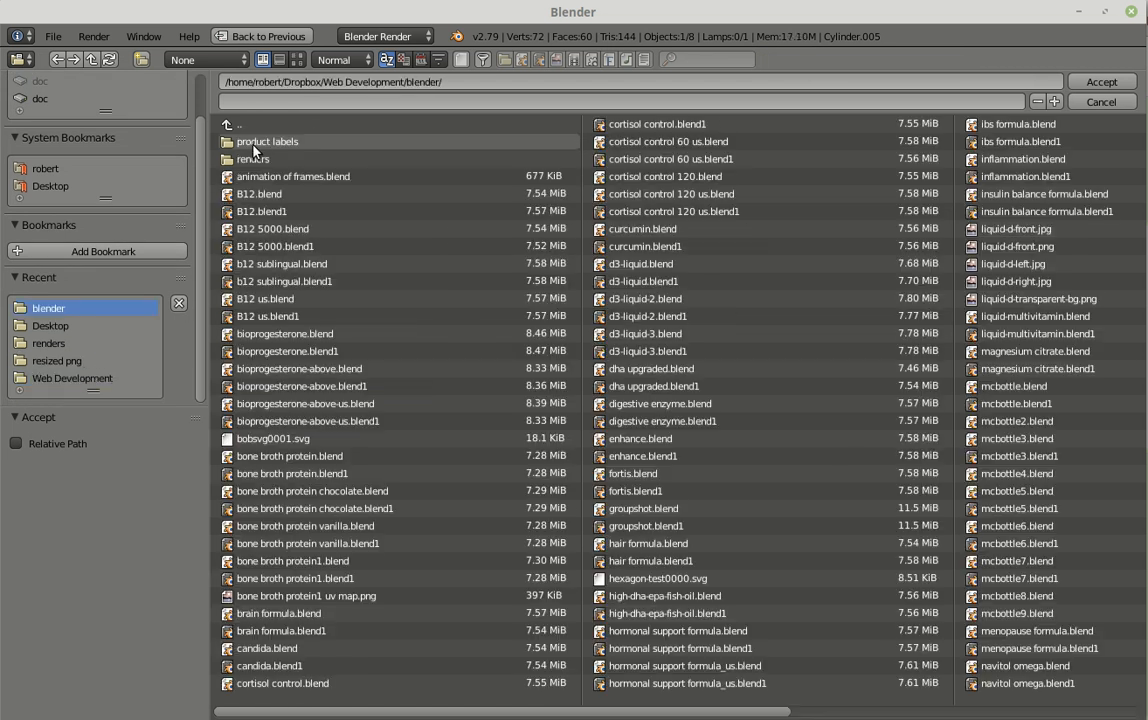
pyautogui.click(266, 104)
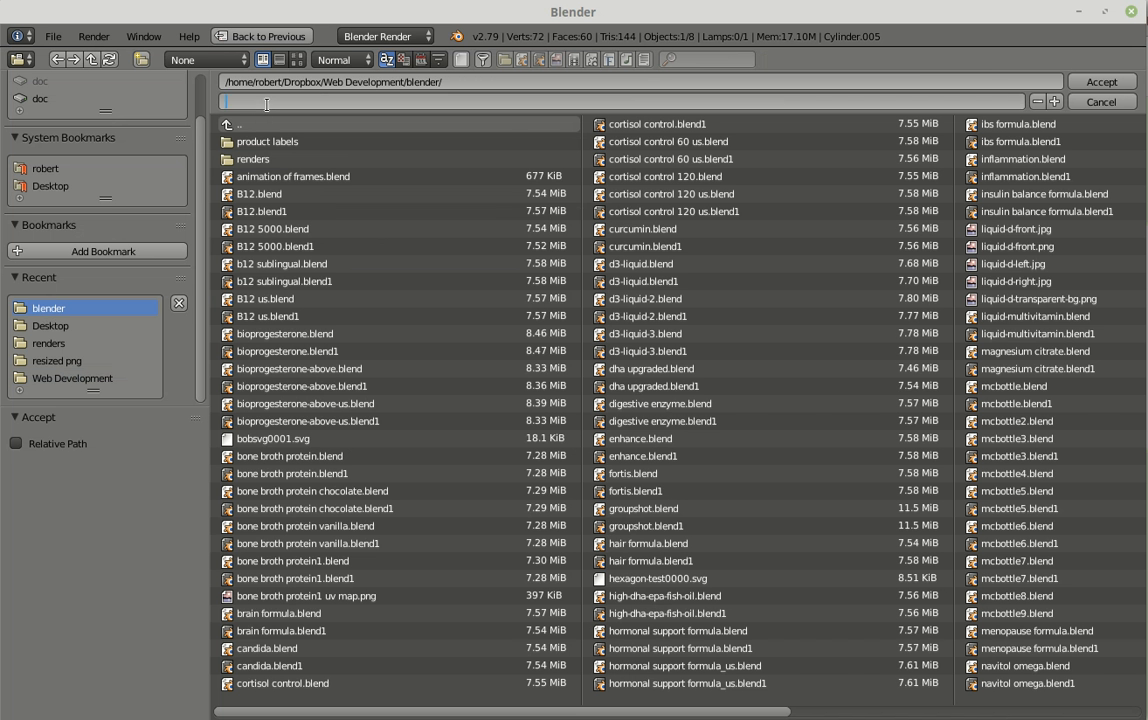
pyautogui.write('paulsvg')
pyautogui.click(1104, 81)
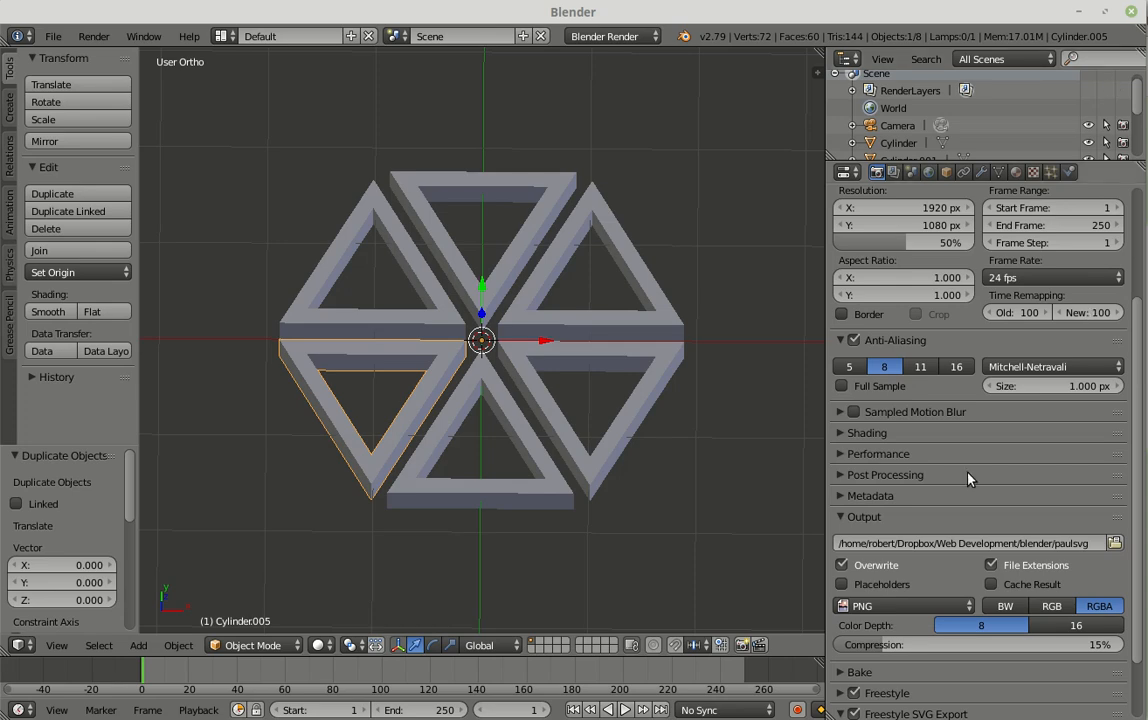
# Step: Render the current frame to produce the SVG file
pyautogui.scroll(5, 967, 479)
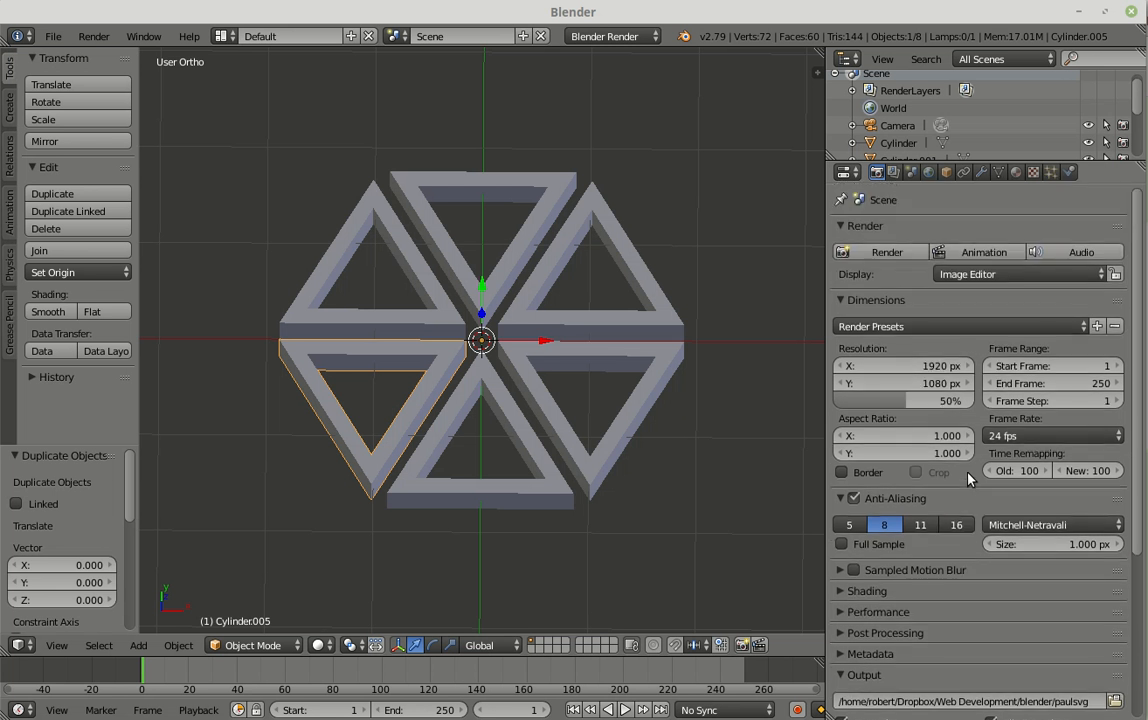
pyautogui.click(888, 254)
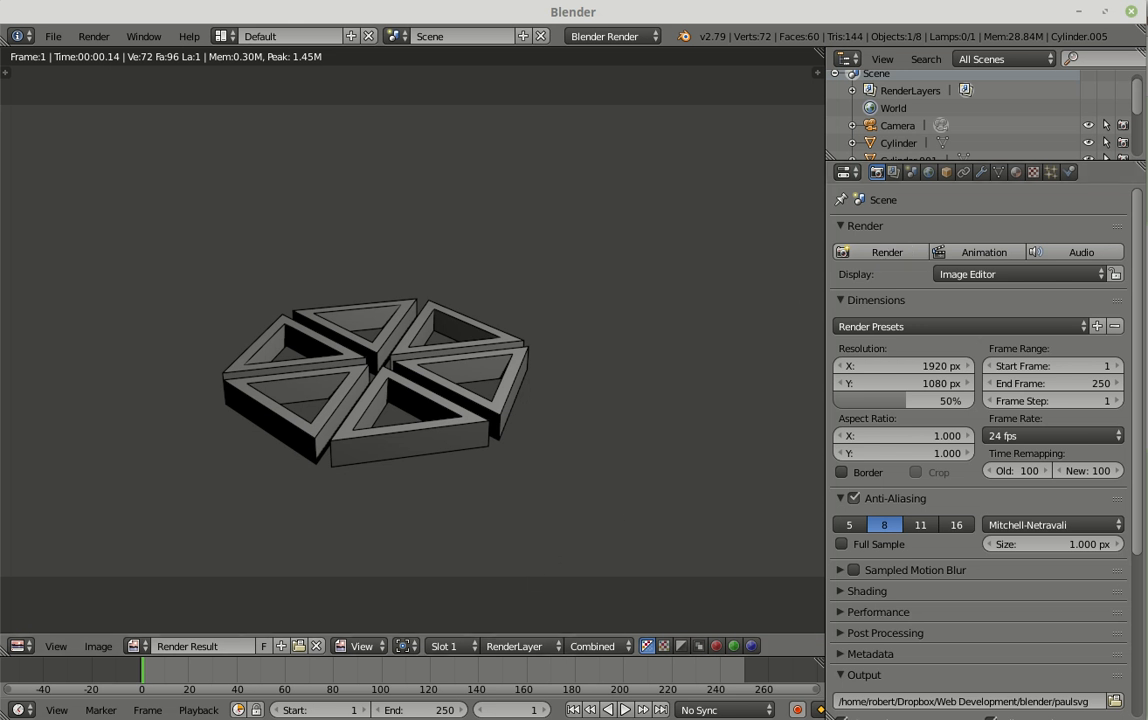
pyautogui.hotkey('alt', 'Tab')
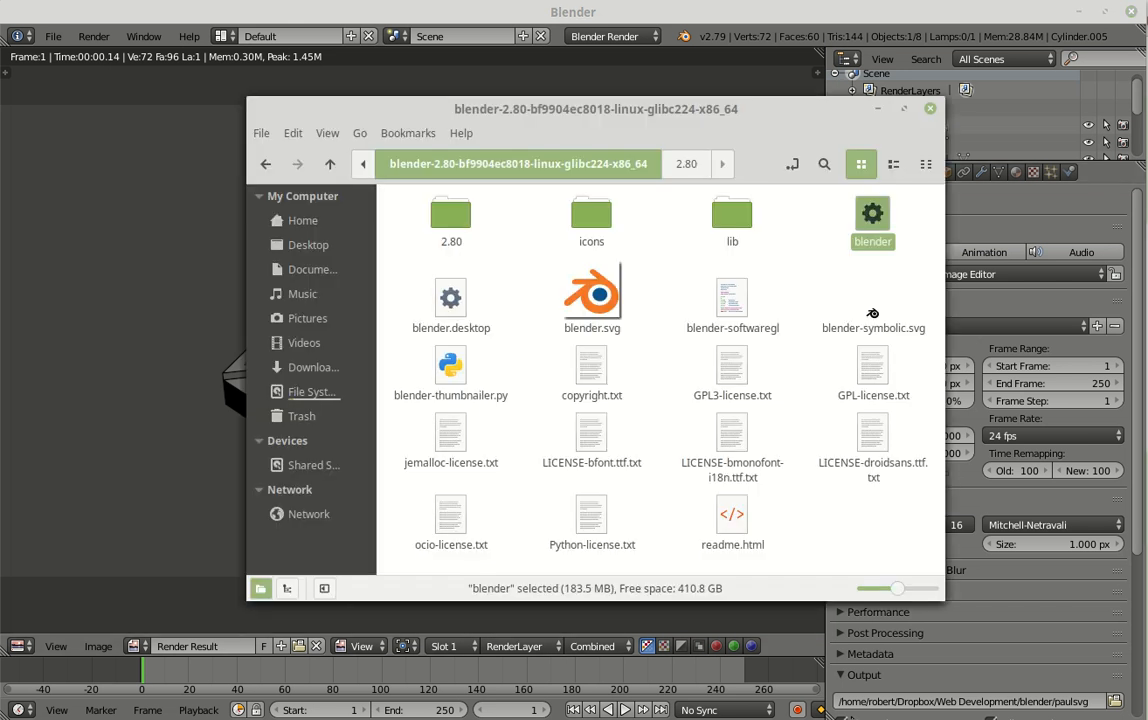
pyautogui.click(672, 361)
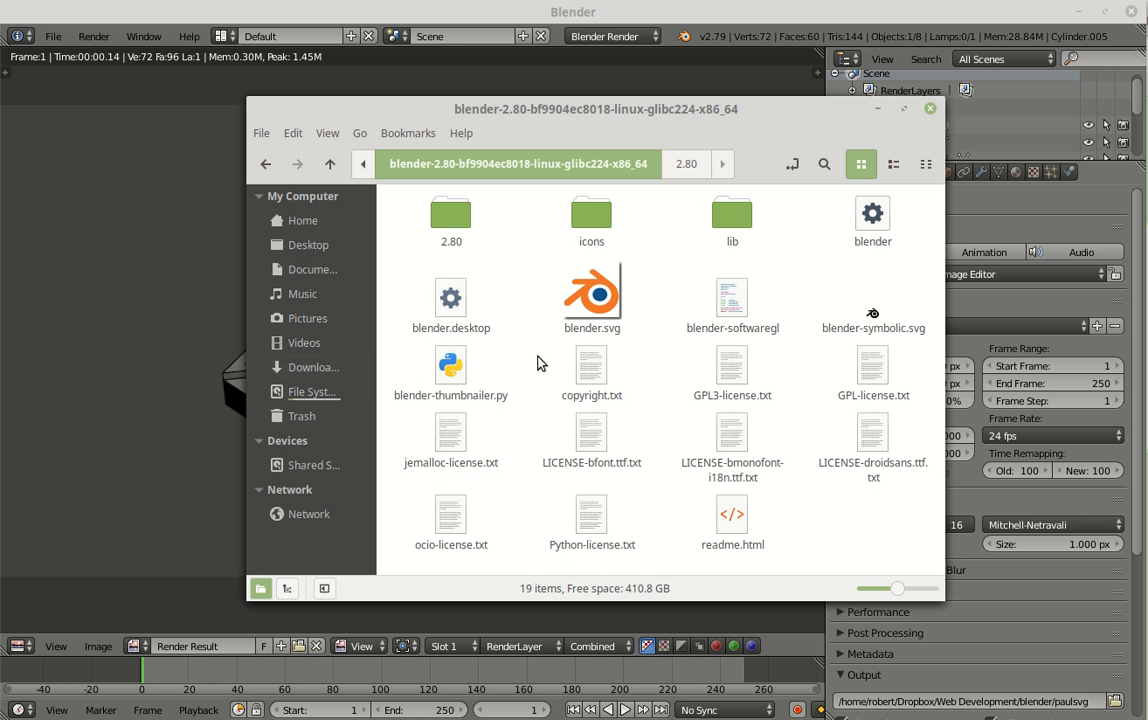
pyautogui.click(686, 324)
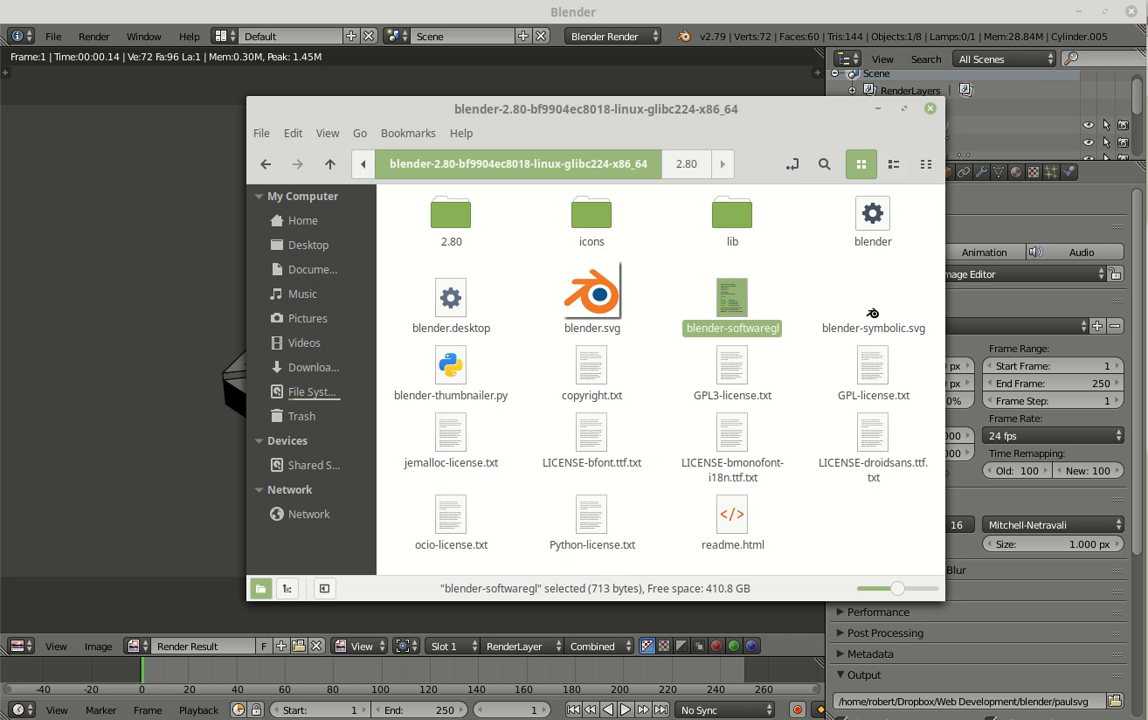
pyautogui.hotkey('alt', 'Tab')
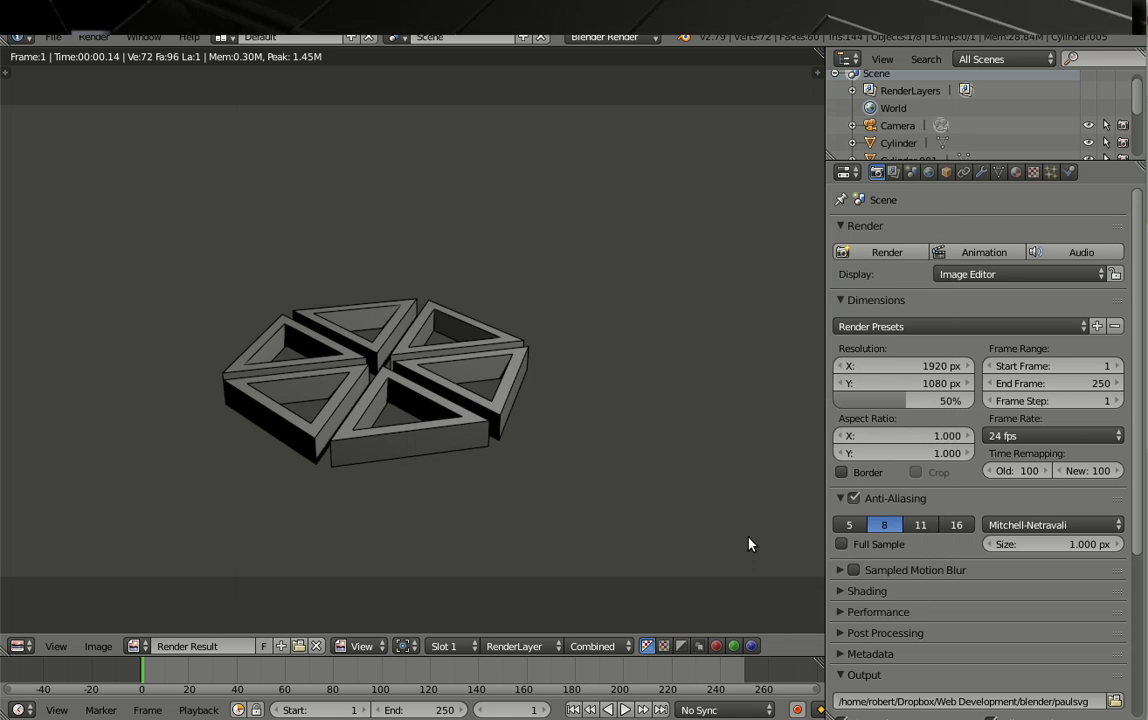
# Step: Switch to the file manager, open the Dropbox folder in a separate window and close the original window
pyautogui.hotkey('alt', 'Tab')
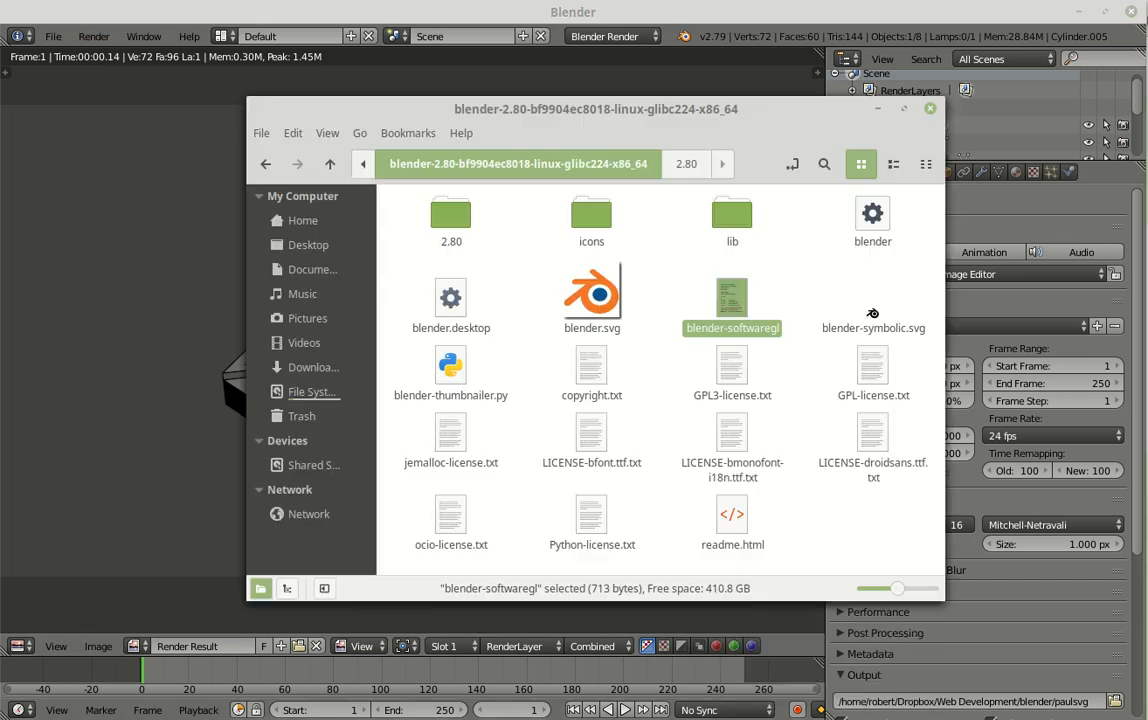
pyautogui.click(318, 399)
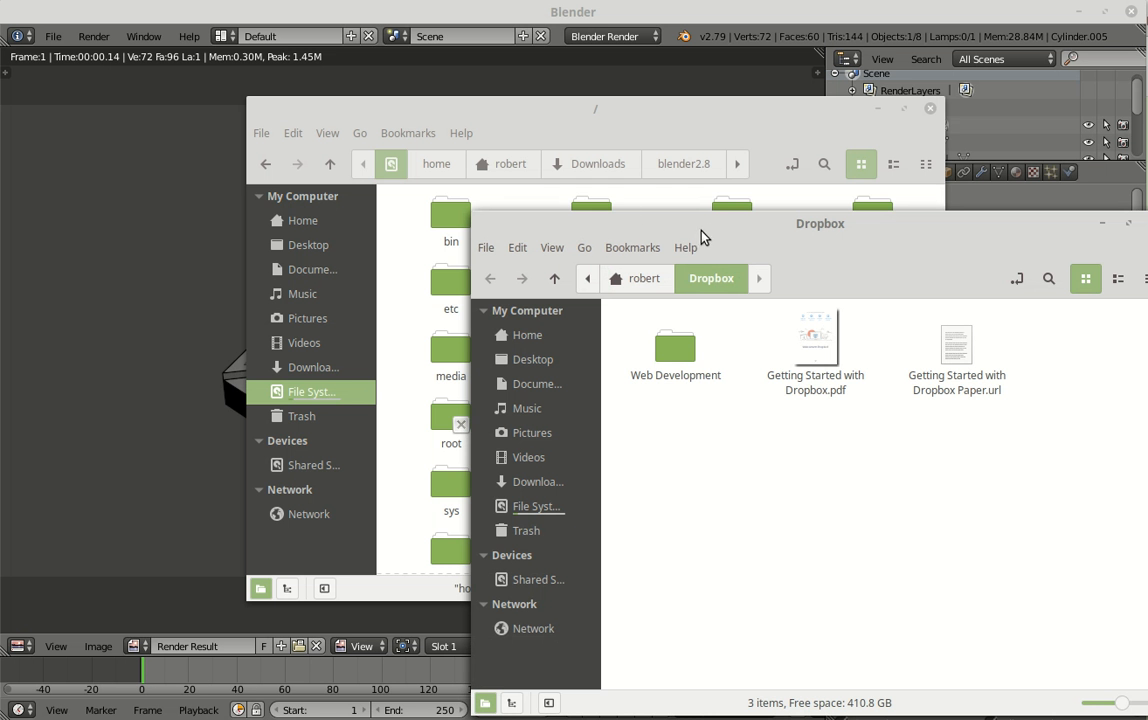
pyautogui.click(930, 108)
pyautogui.moveTo(933, 236); pyautogui.dragTo(578, 127)
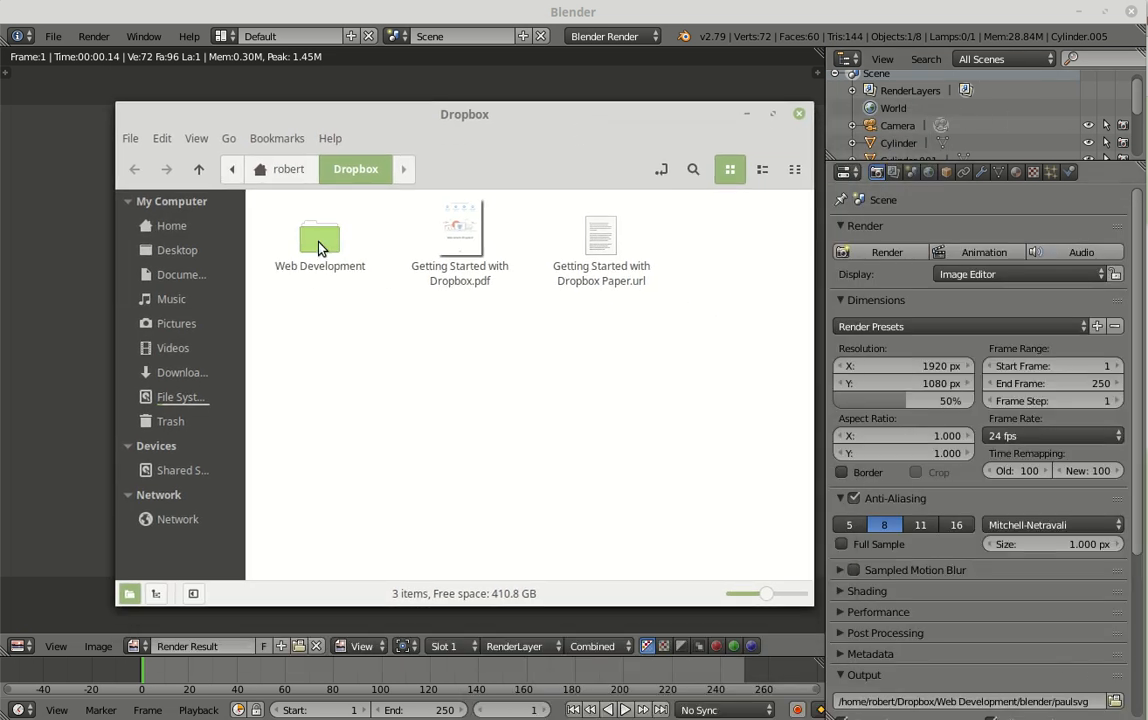
# Step: Open the blender folder inside Web Development and find the exported "paulsvg" SVG file
pyautogui.doubleClick(320, 248)
pyautogui.doubleClick(300, 236)
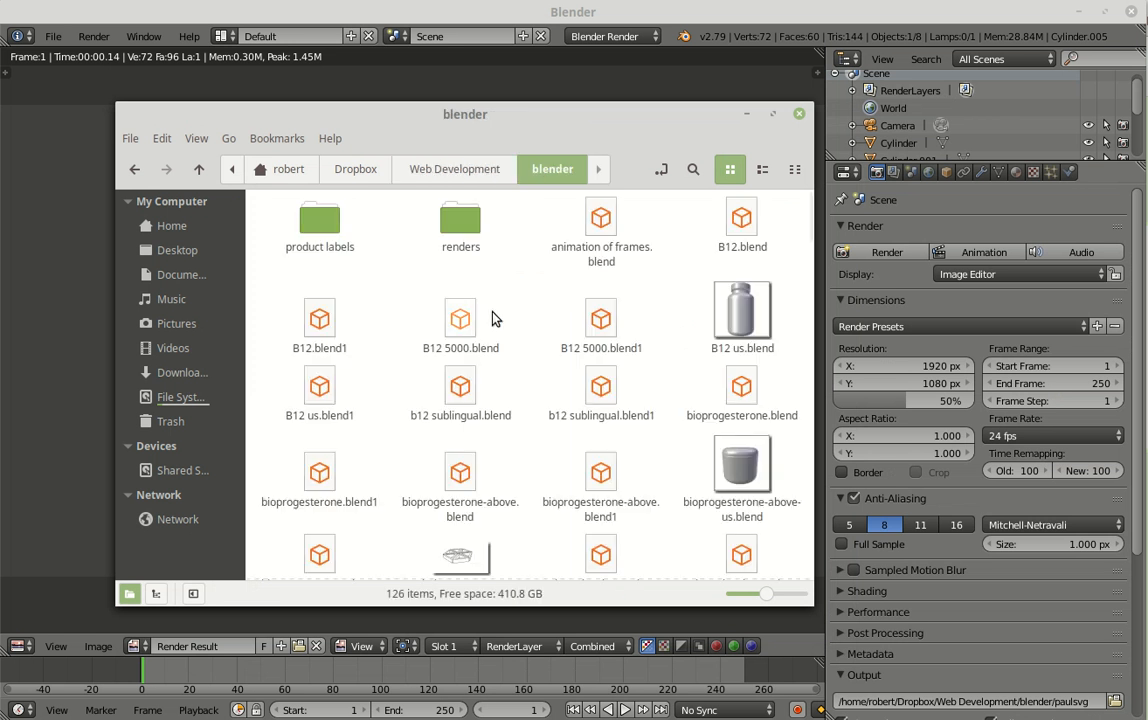
pyautogui.scroll(-1, 556, 351)
pyautogui.scroll(-15, 556, 350)
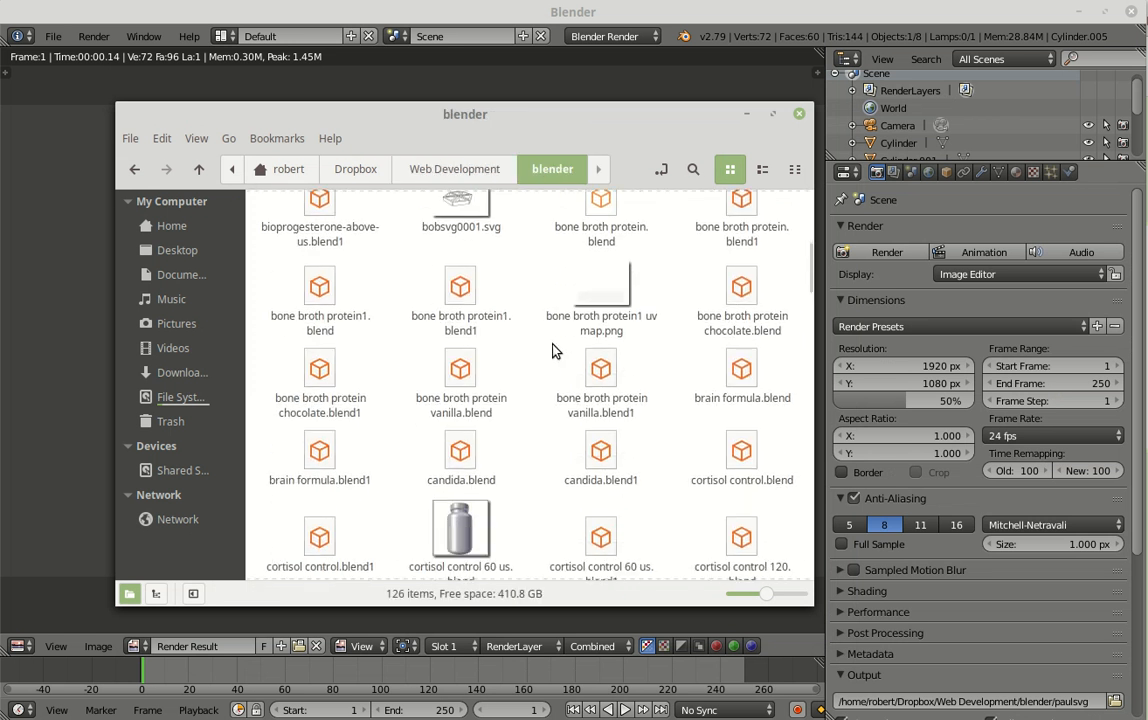
pyautogui.scroll(-12, 556, 350)
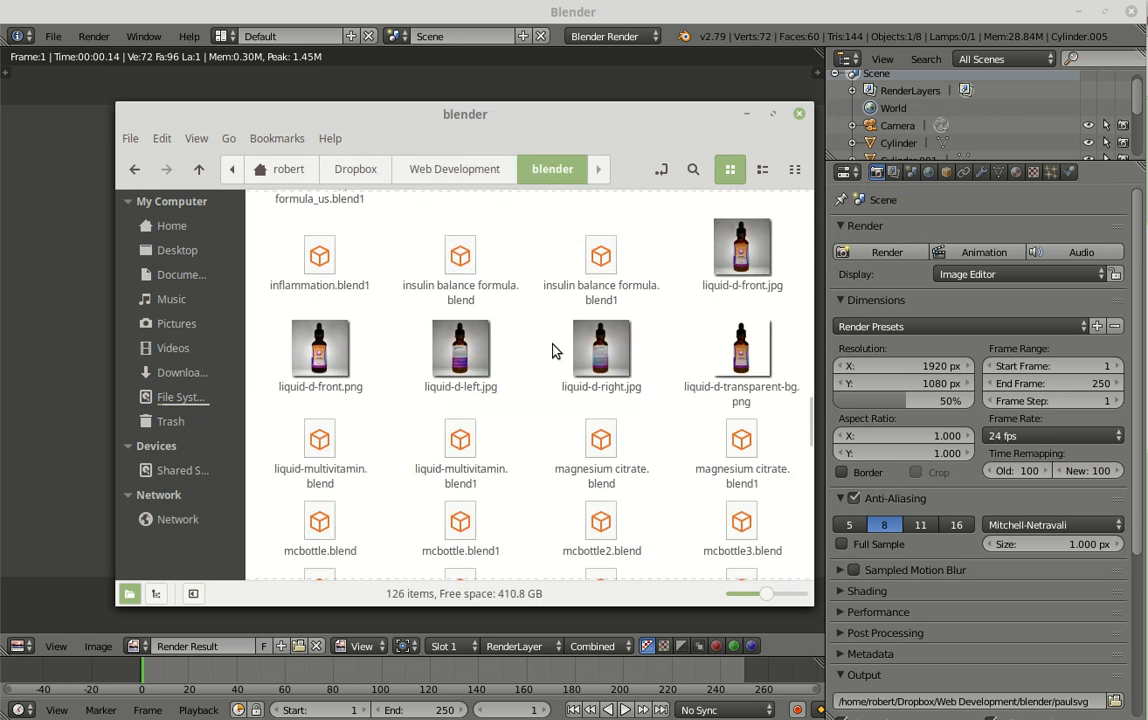
pyautogui.scroll(-3, 556, 350)
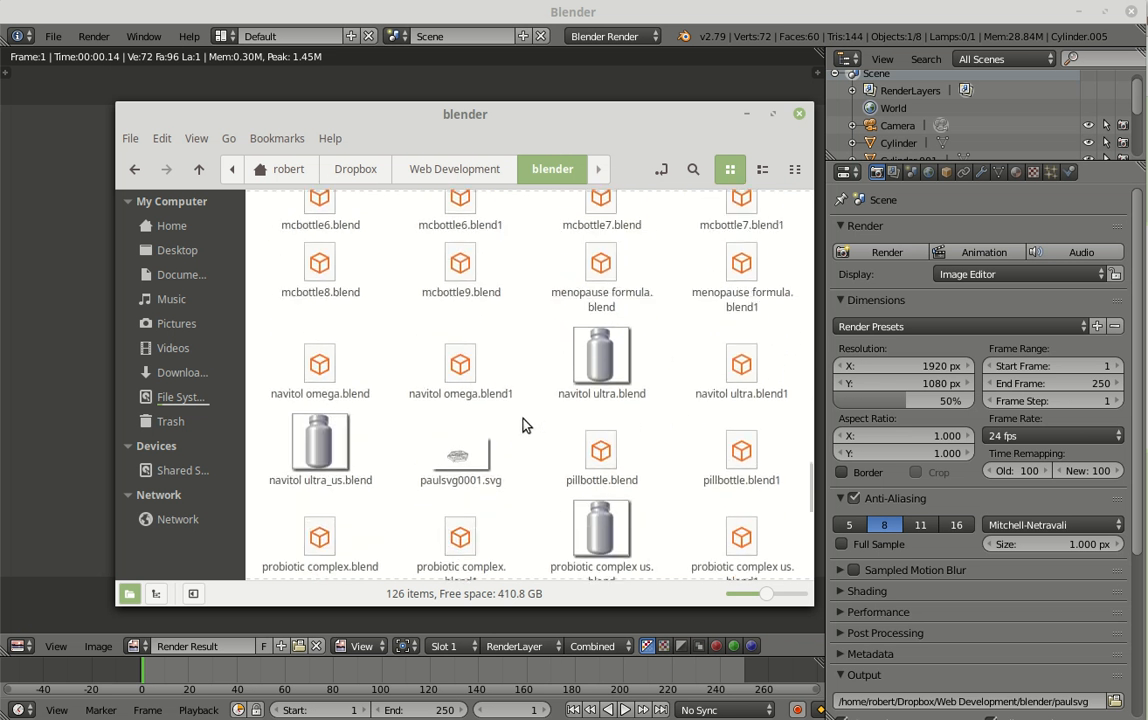
# Step: Open paulsvg0001.svg in the image viewer to examine the exported line drawing, and return to Blender
pyautogui.click(465, 456)
pyautogui.doubleClick(466, 459)
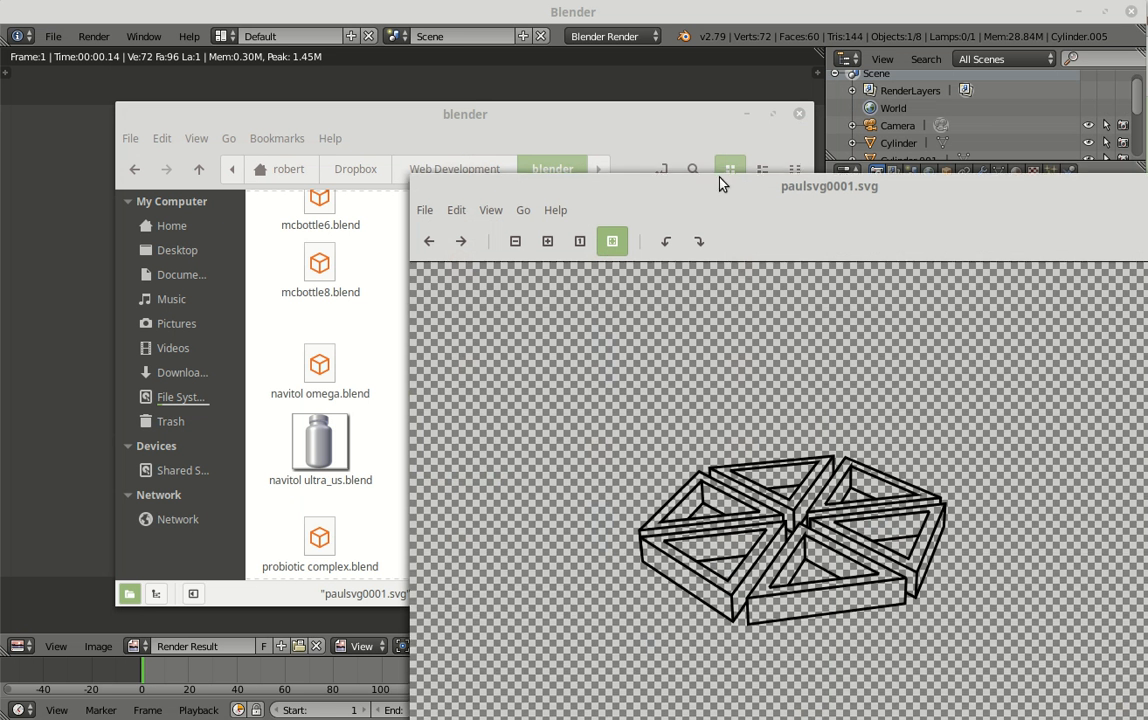
pyautogui.moveTo(700, 188); pyautogui.dragTo(365, 81)
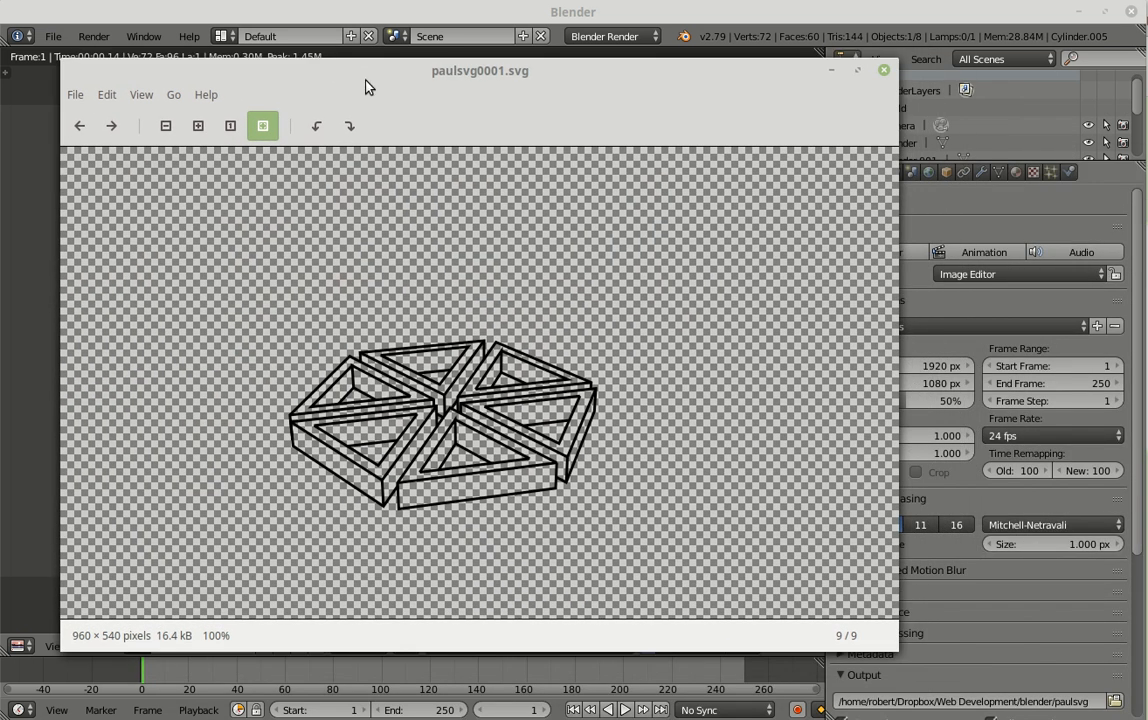
pyautogui.click(35, 337)
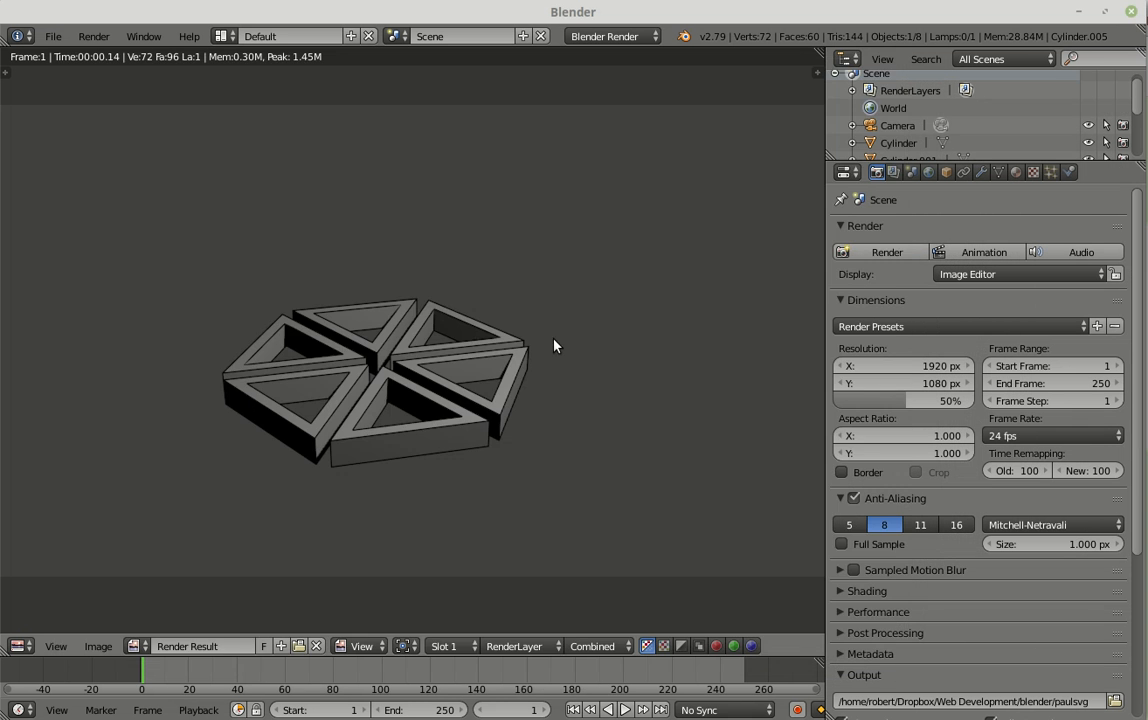